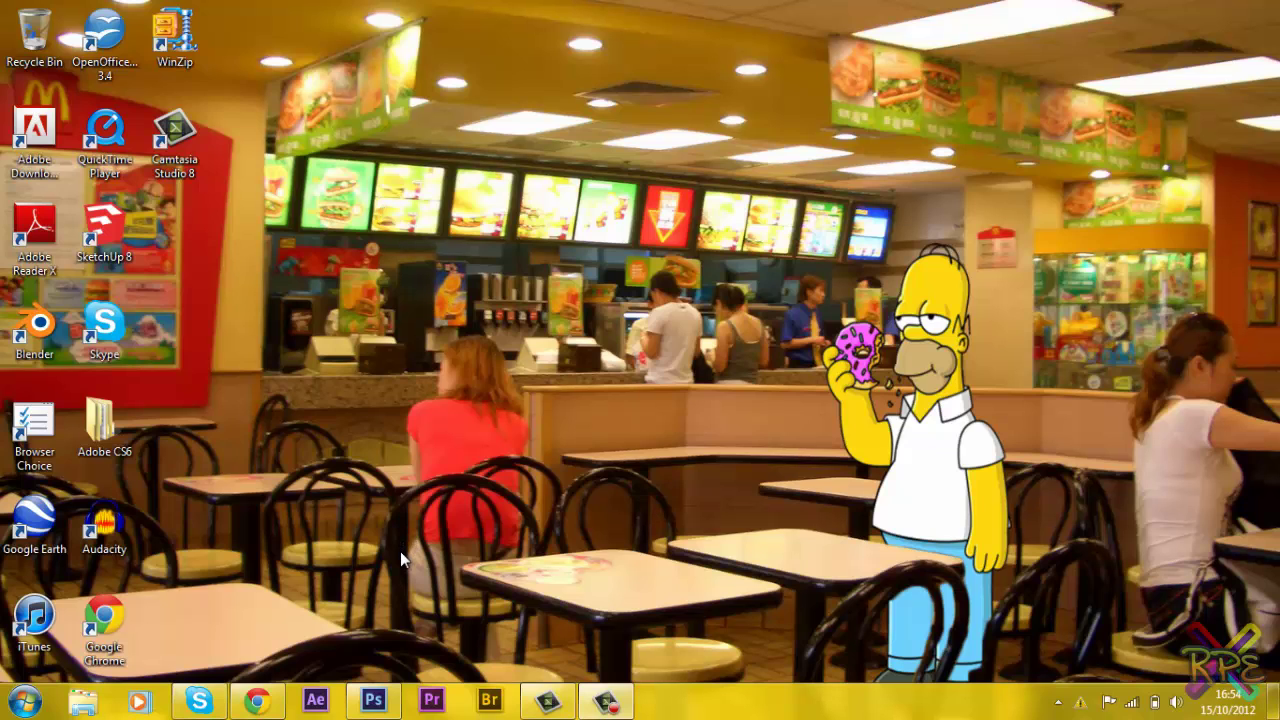
Step: Switch to Photoshop and dismiss the system performance notification
left_click(373, 700)
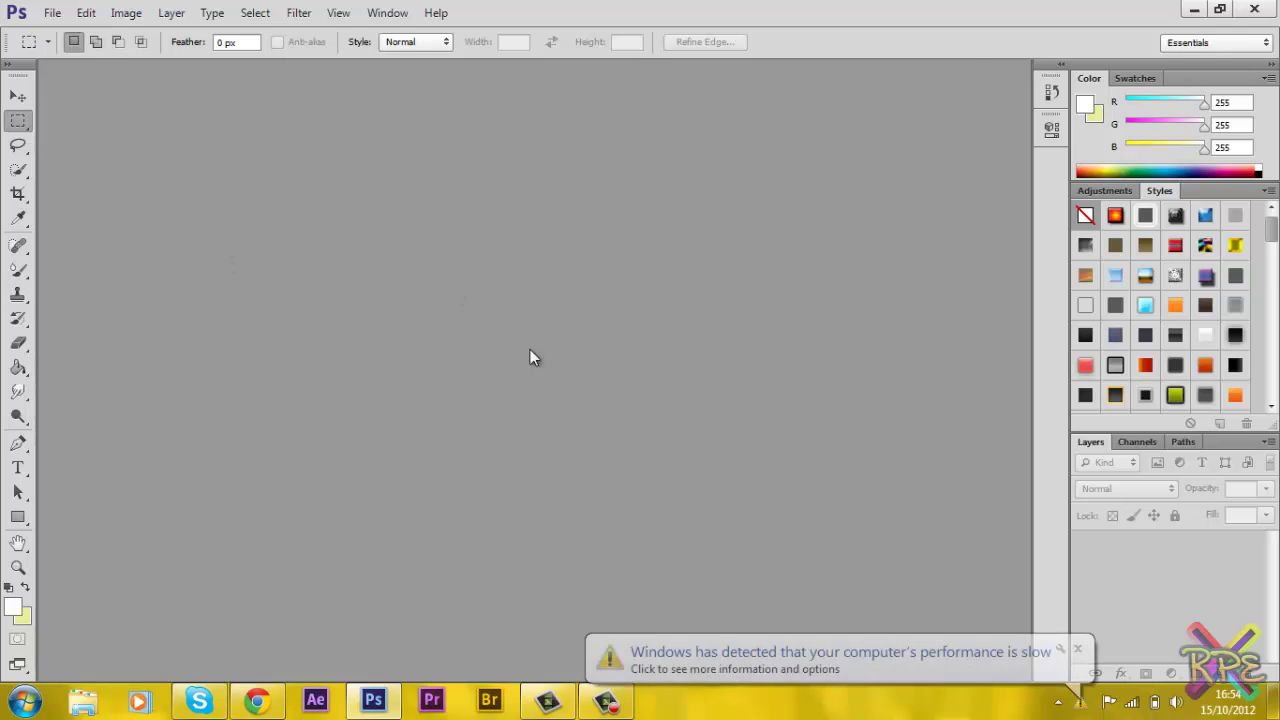
left_click(1079, 651)
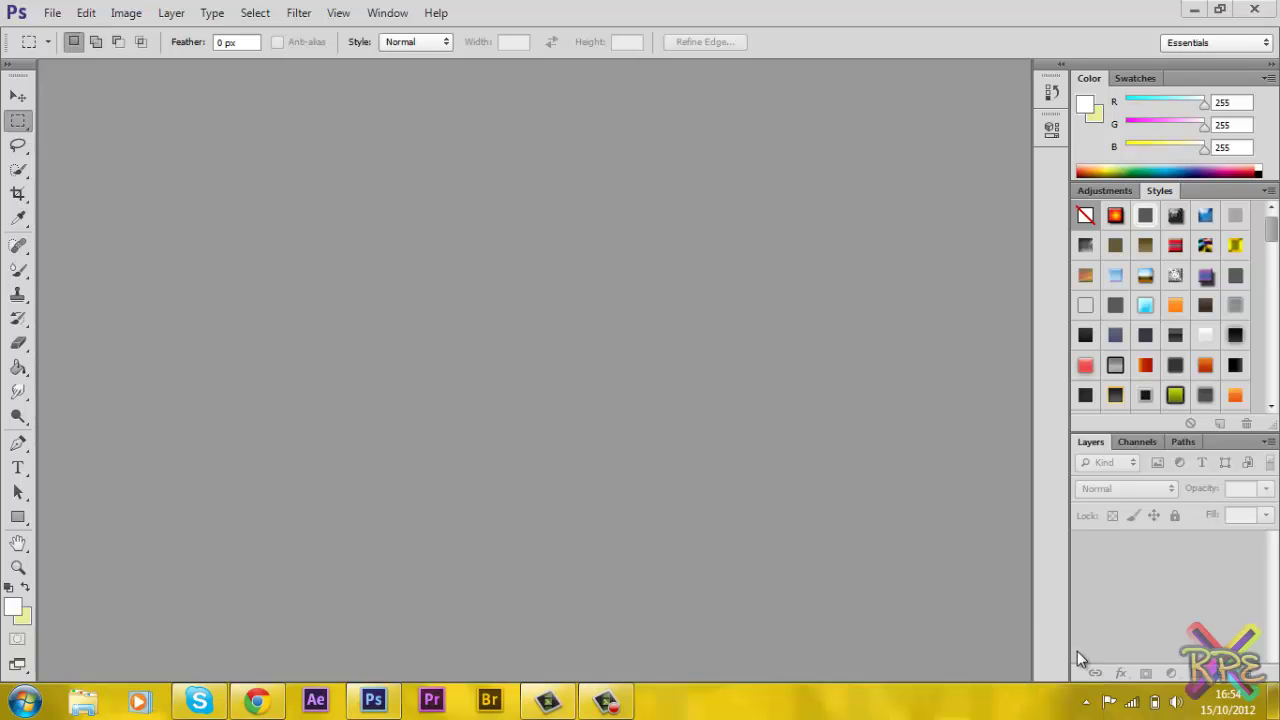
left_click(50, 14)
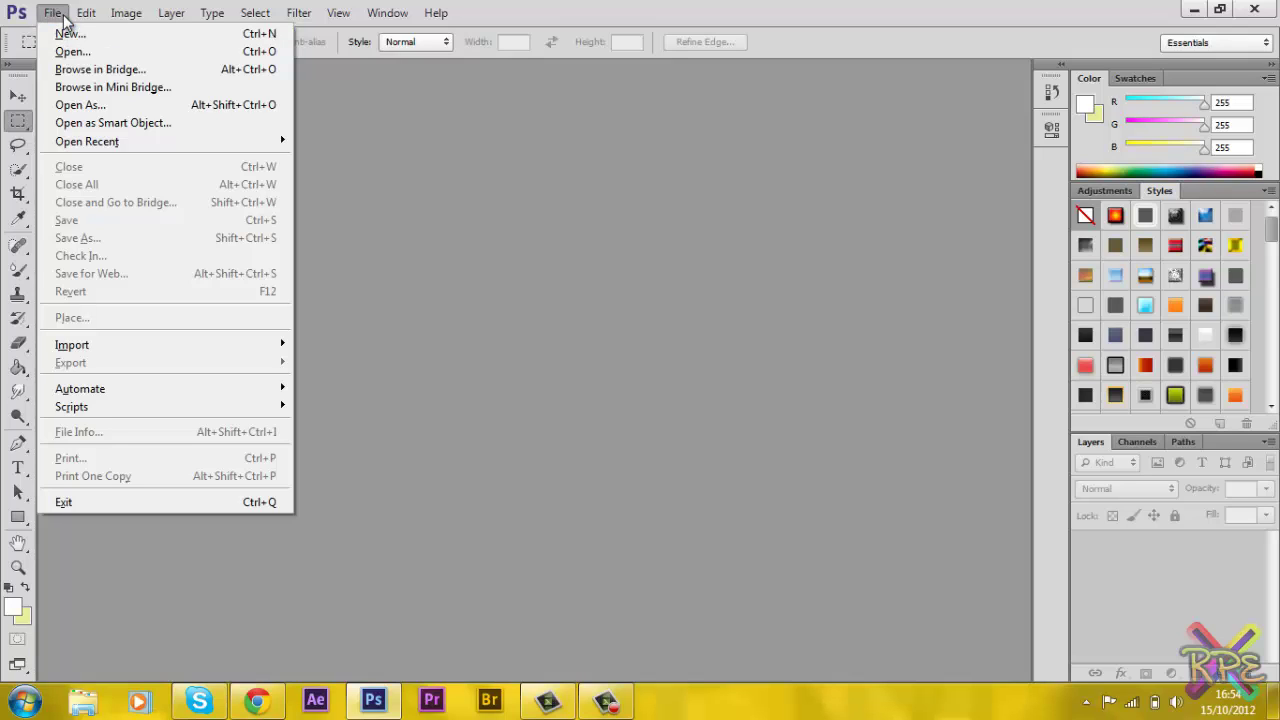
left_click(450, 545)
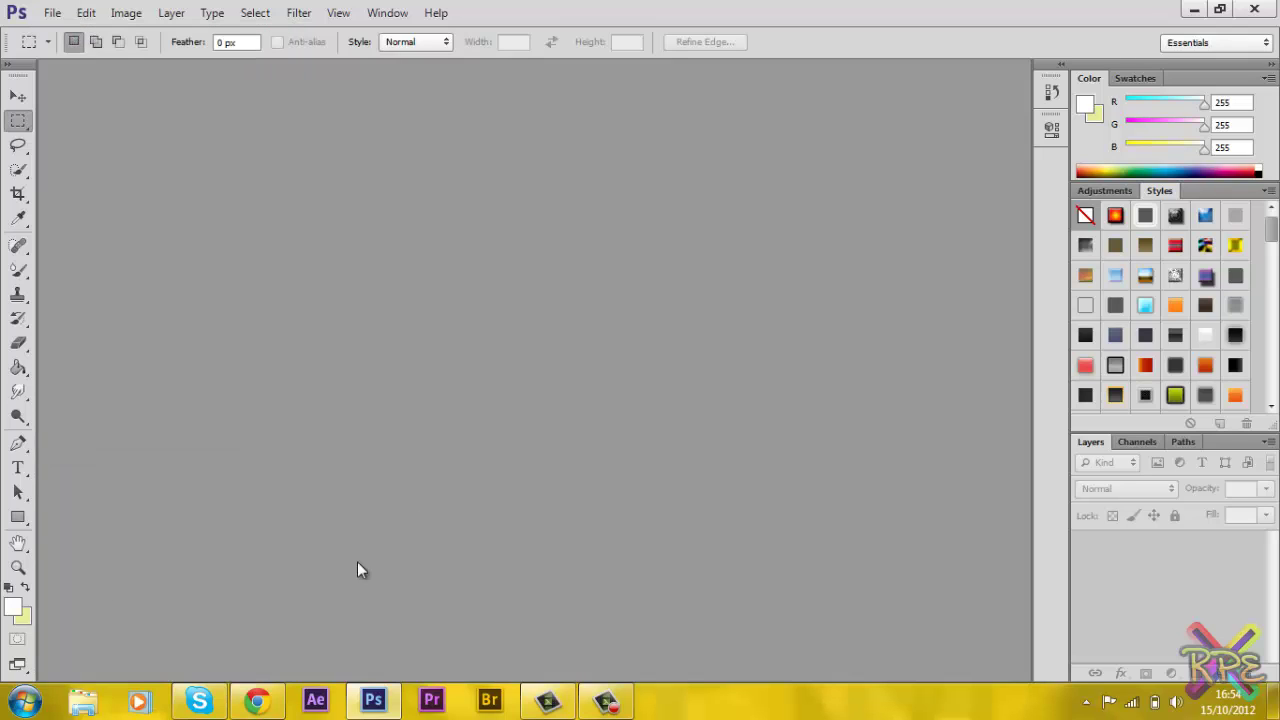
Step: Capture the whole screen with Snipping Tool and save it as Capture in PNG format in the Pictures library
left_click(24, 702)
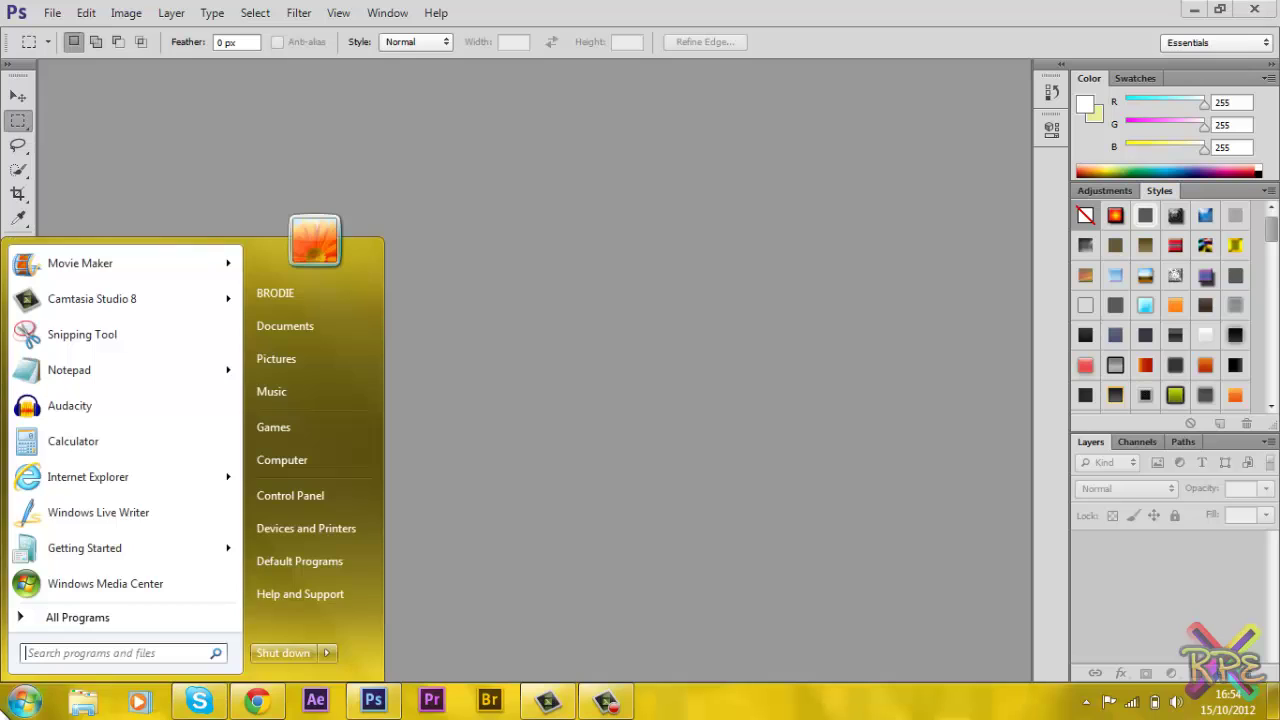
left_click(79, 343)
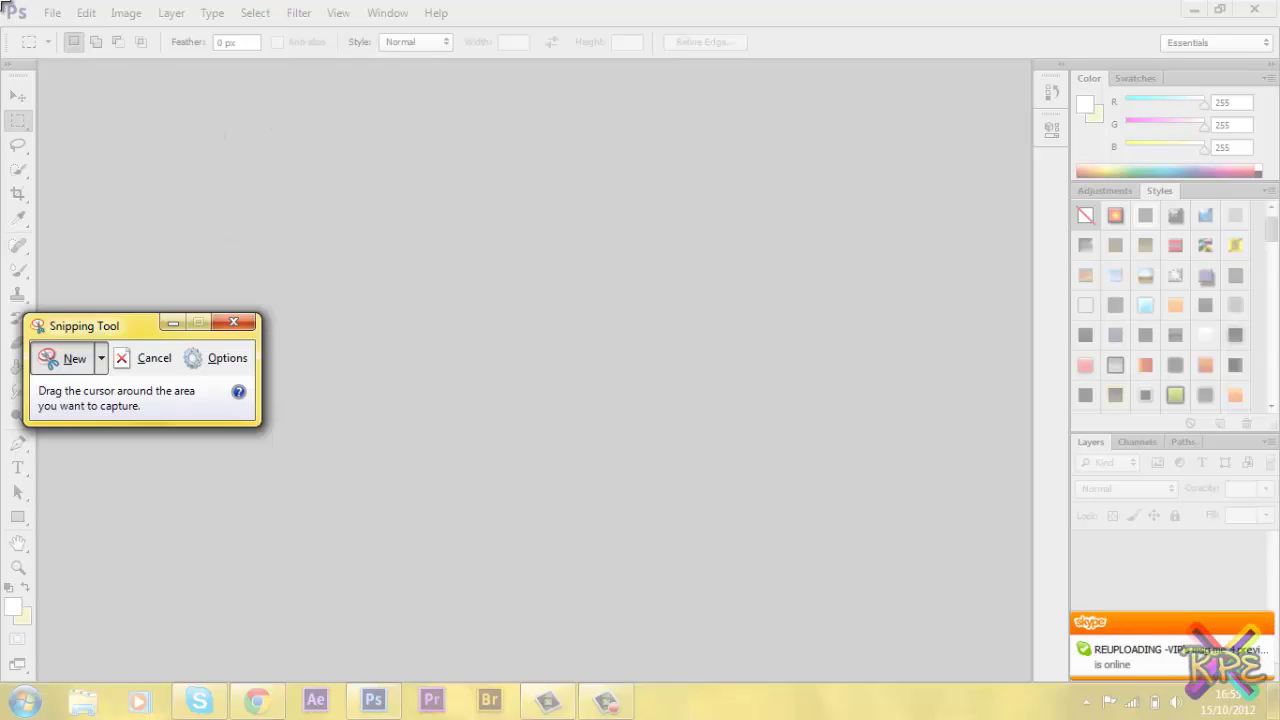
left_click_drag(3, 7, 1279, 719)
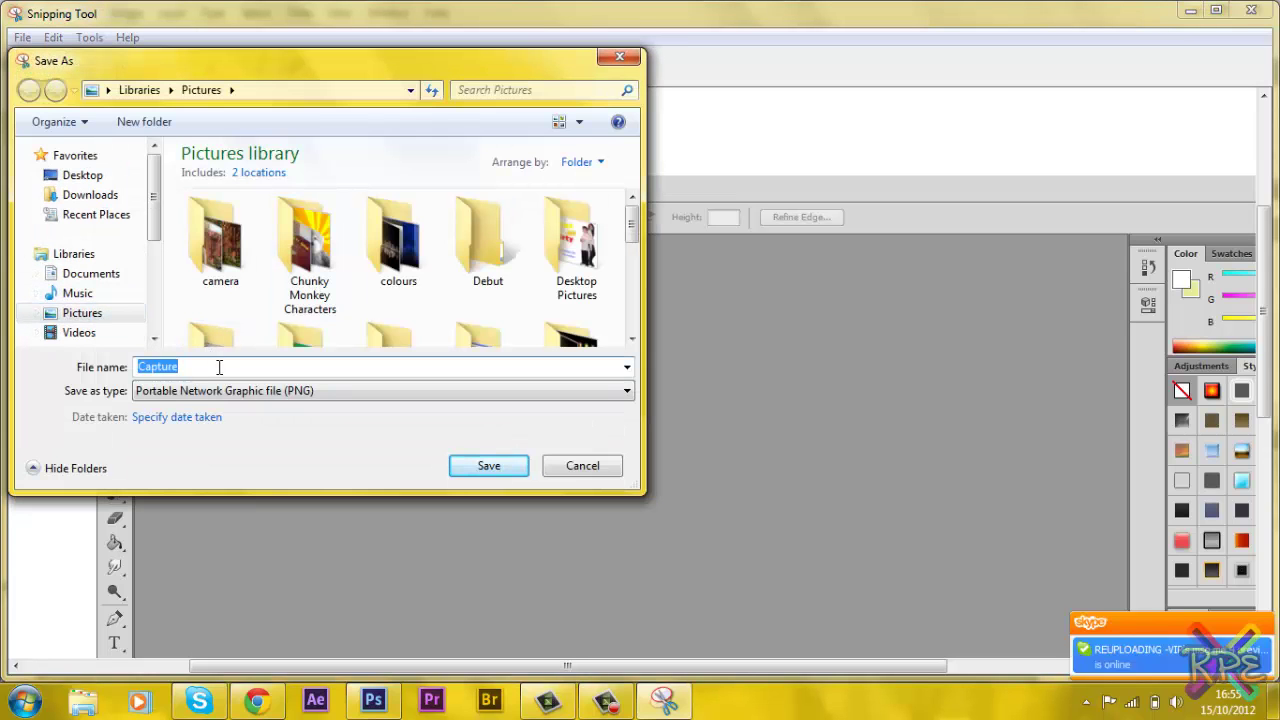
key("Return")
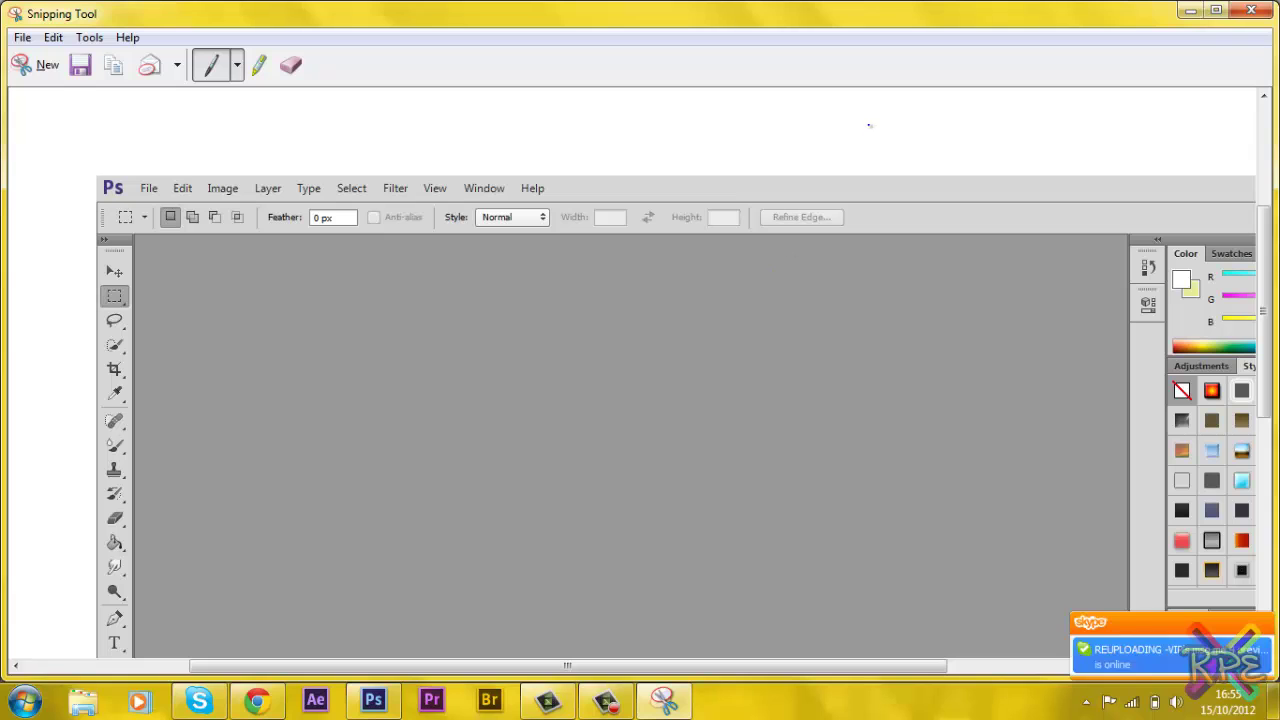
left_click(1266, 10)
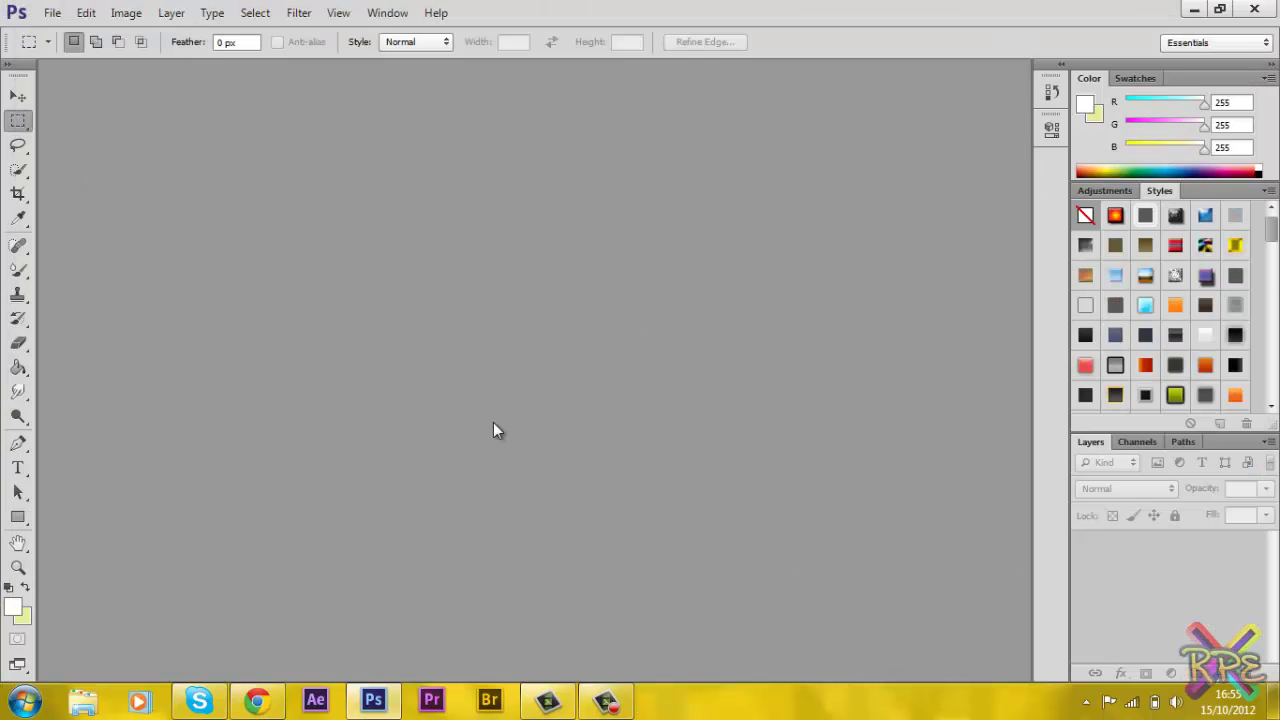
Step: Open the Capture image from the Pictures library as a document in Photoshop
left_click(84, 700)
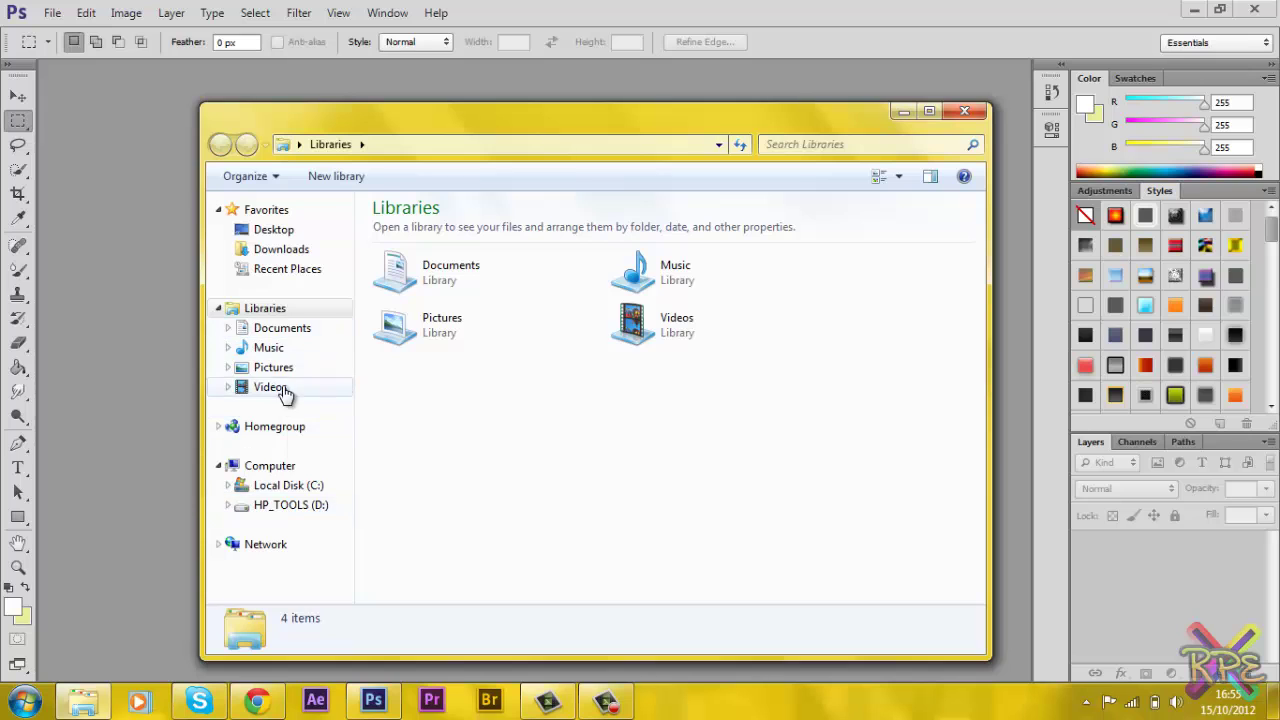
left_click(260, 367)
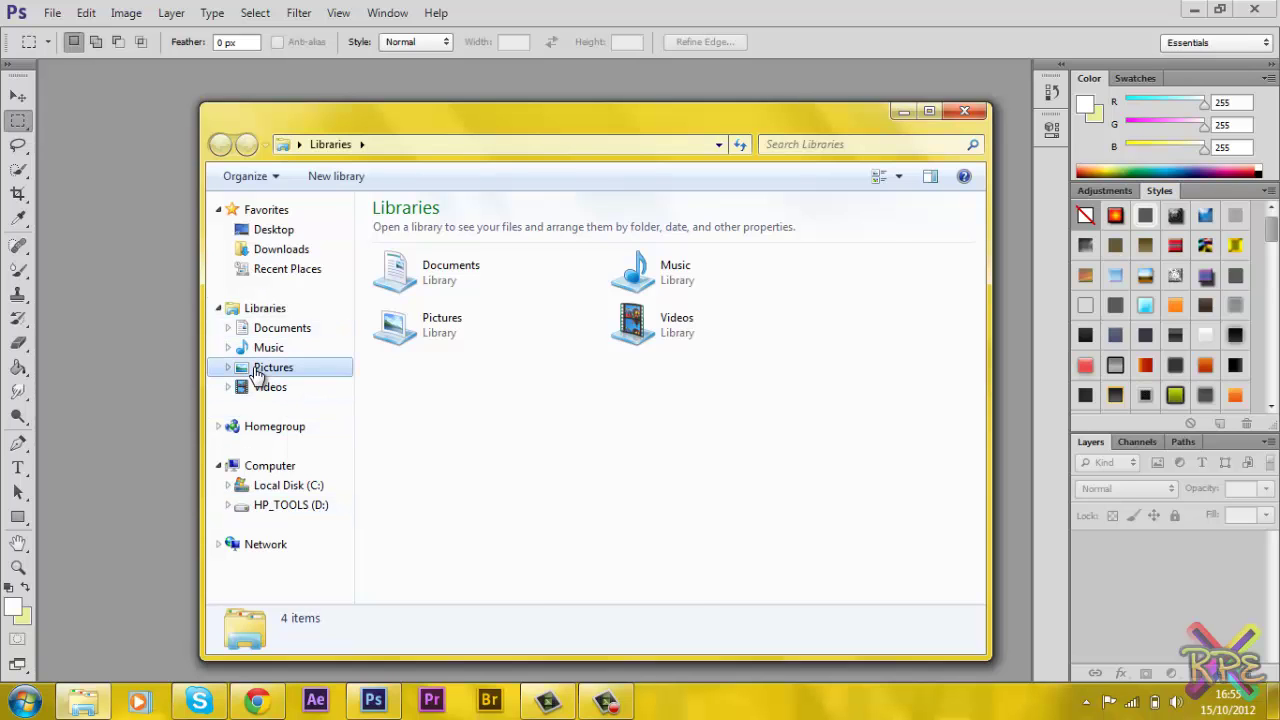
left_click(908, 557)
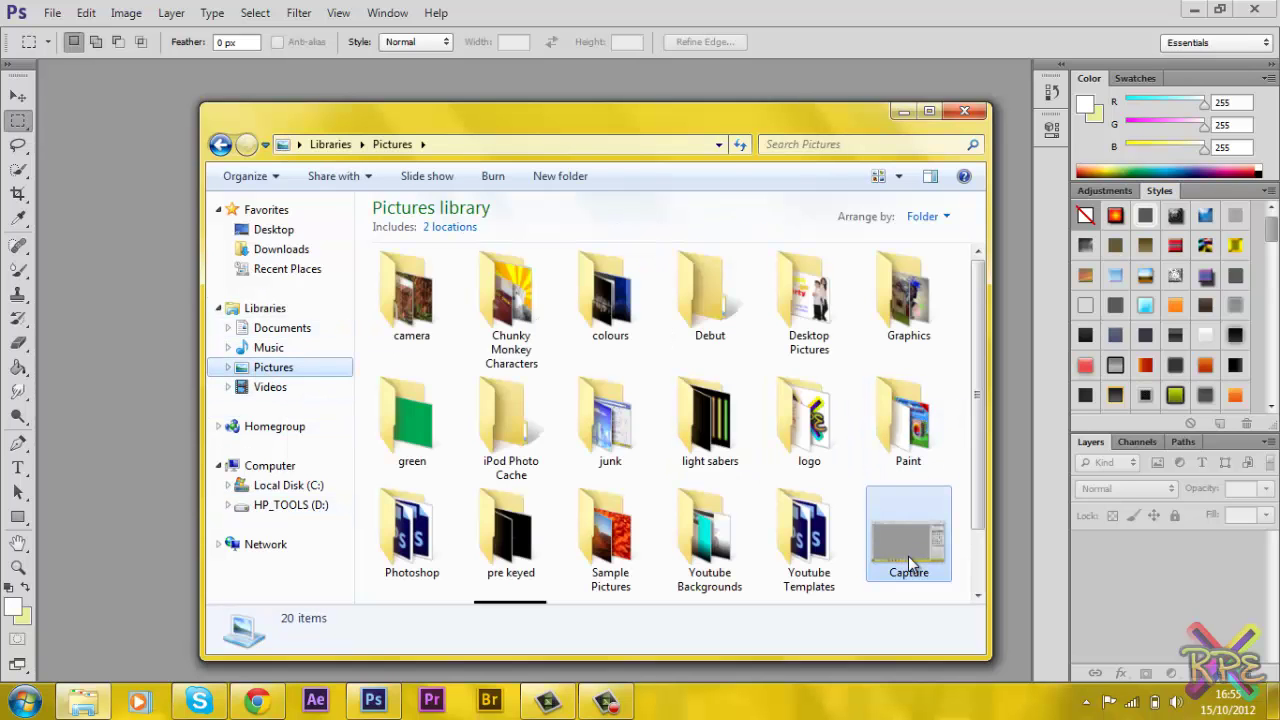
left_click_drag(908, 557, 387, 441)
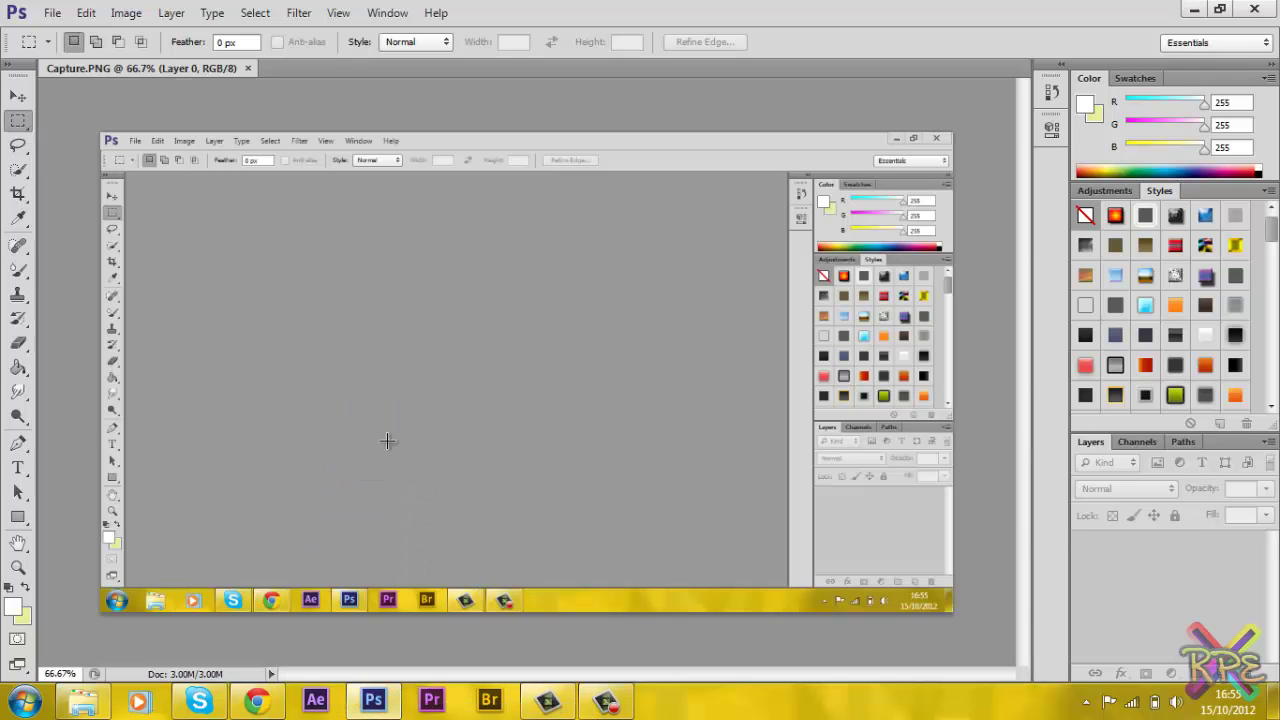
left_click(19, 94)
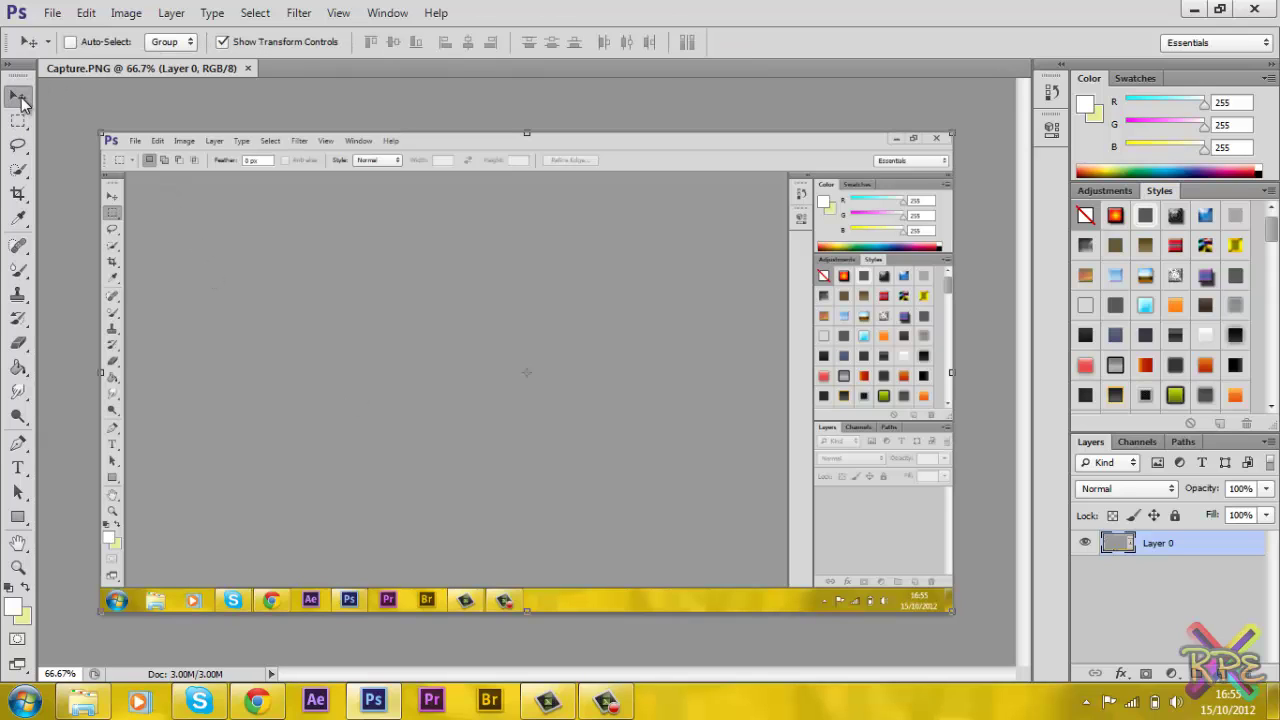
left_click(966, 612)
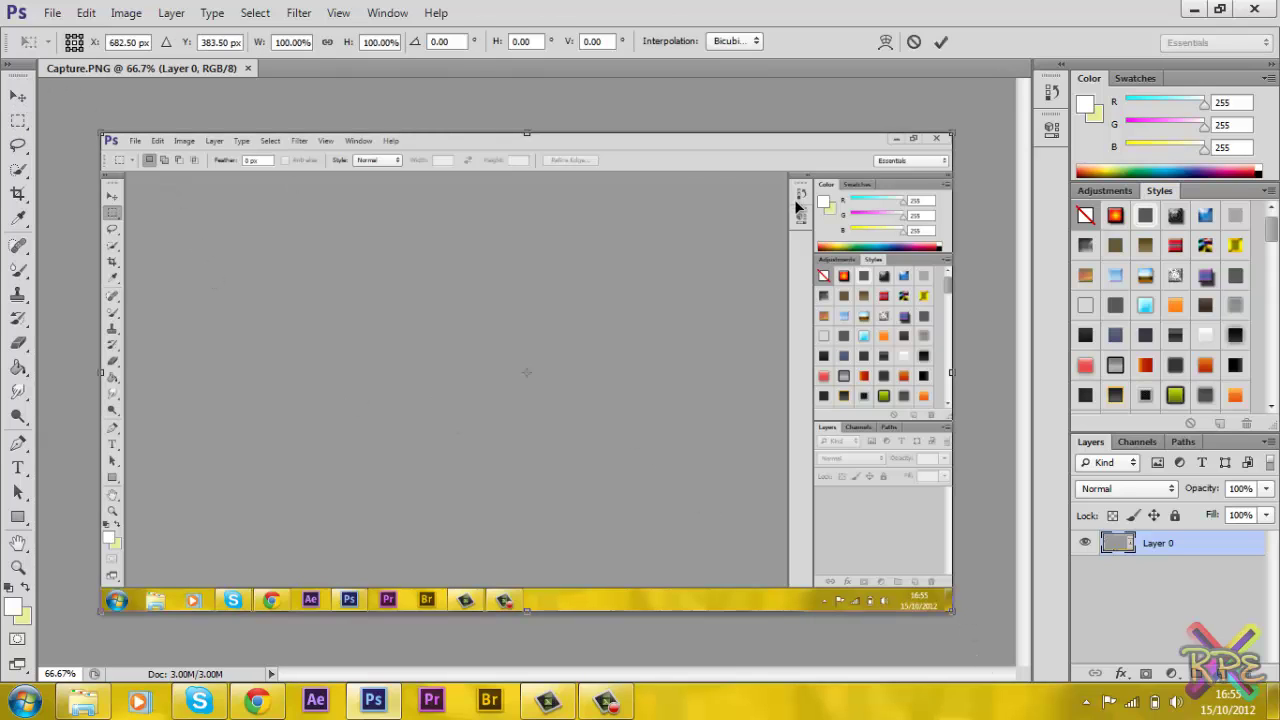
left_click(912, 42)
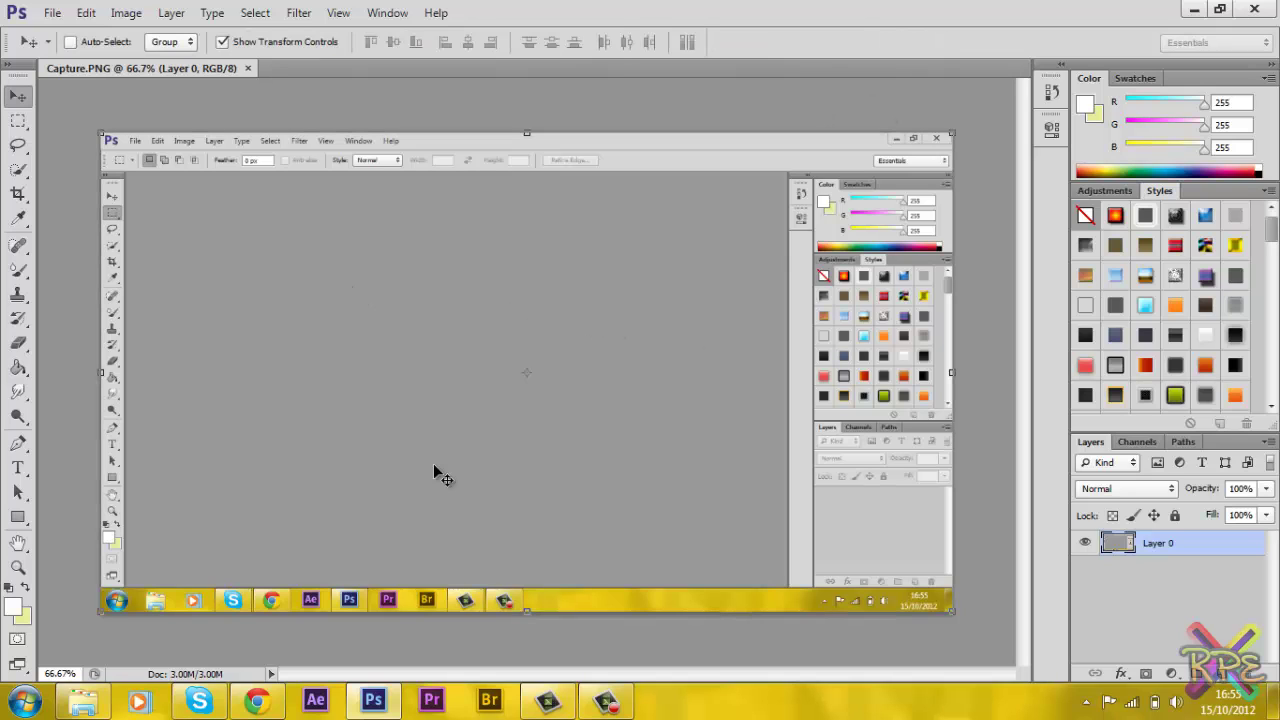
Step: Add a new layer above the screenshot and fill it with green 1fd316 using the Paint Bucket
left_click(1220, 676)
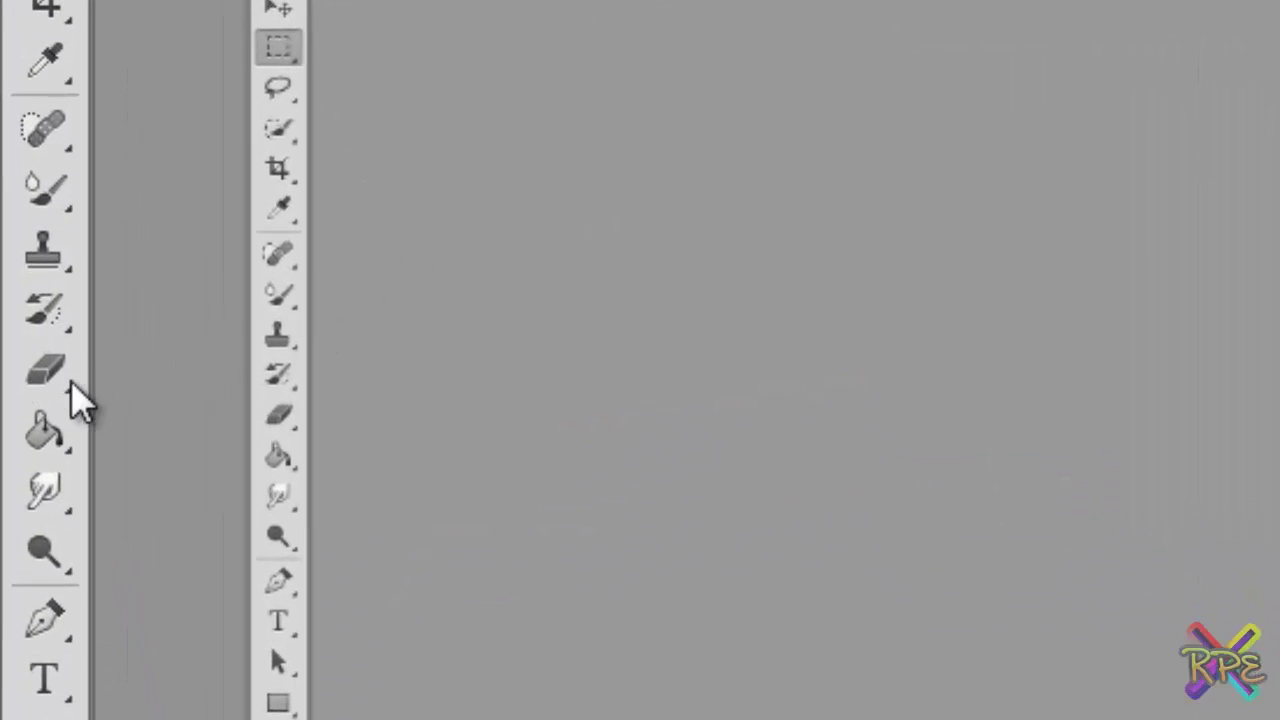
left_click(64, 425)
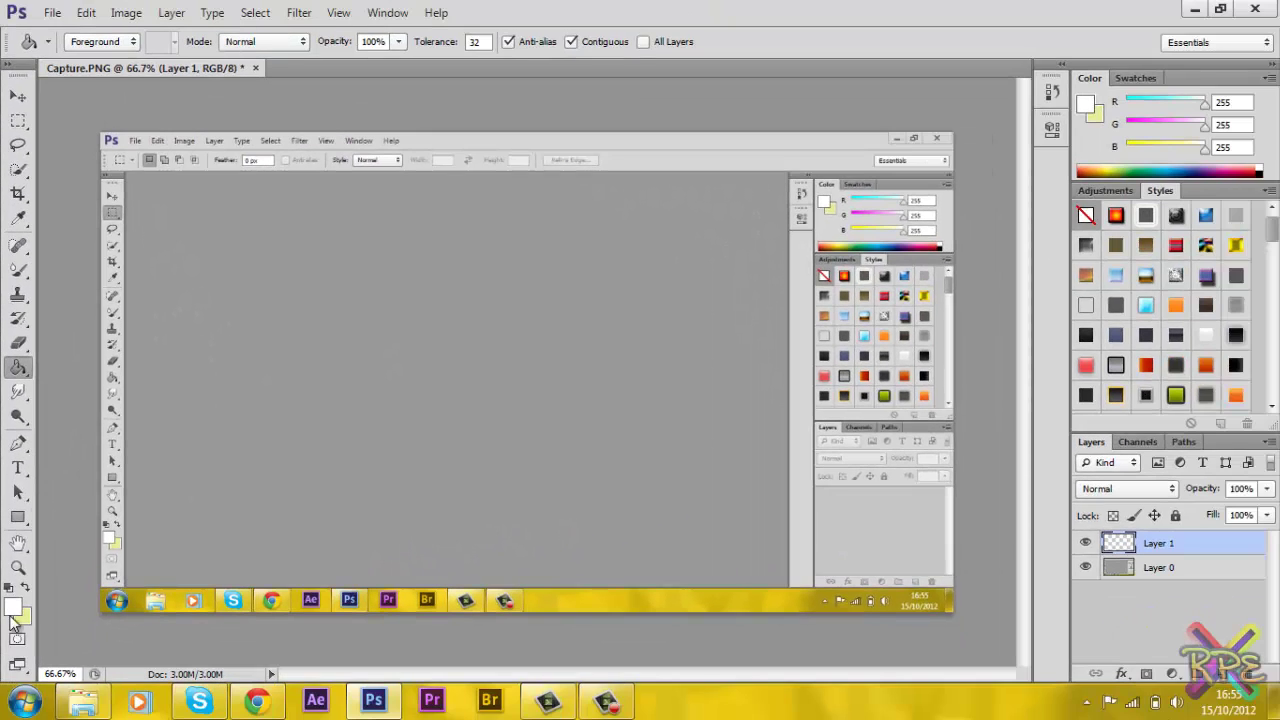
left_click(13, 606)
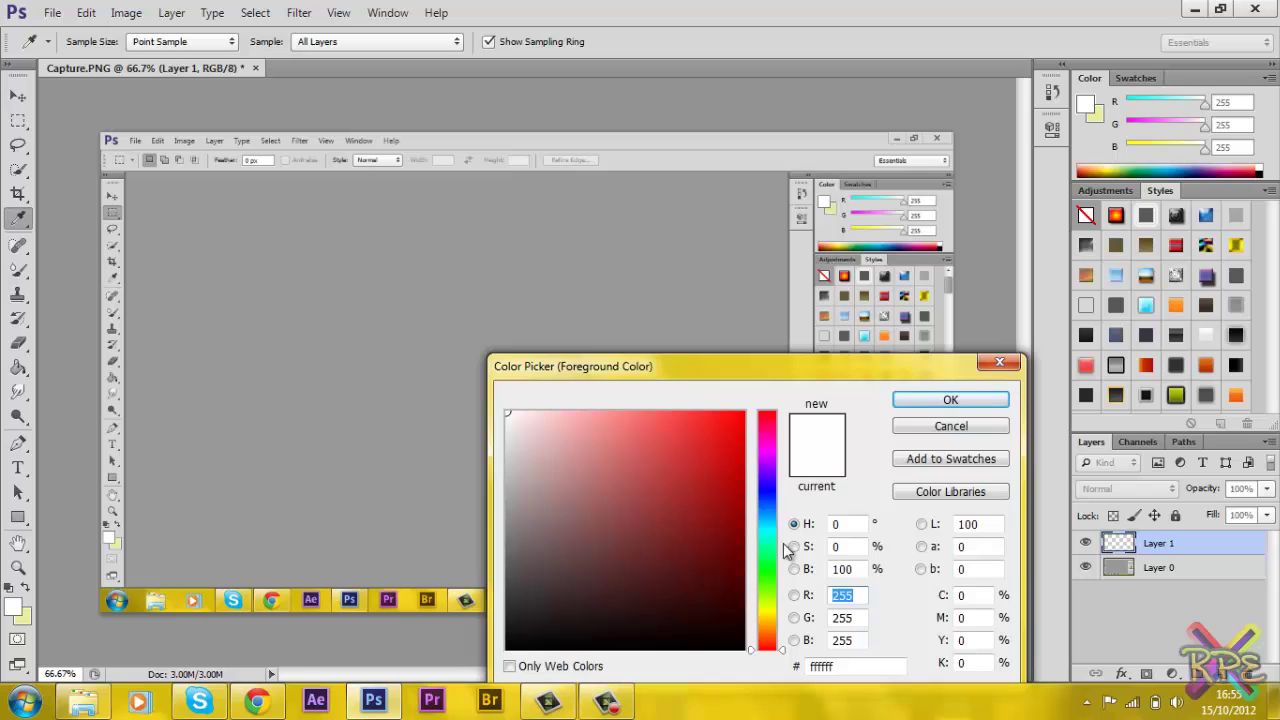
left_click_drag(788, 553, 772, 572)
left_click(691, 497)
mouse_move(691, 497)
left_mouse_down()
mouse_move(640, 540)
mouse_move(629, 503)
mouse_move(671, 471)
mouse_move(646, 440)
mouse_move(717, 429)
mouse_move(709, 477)
mouse_move(719, 452)
left_mouse_up()
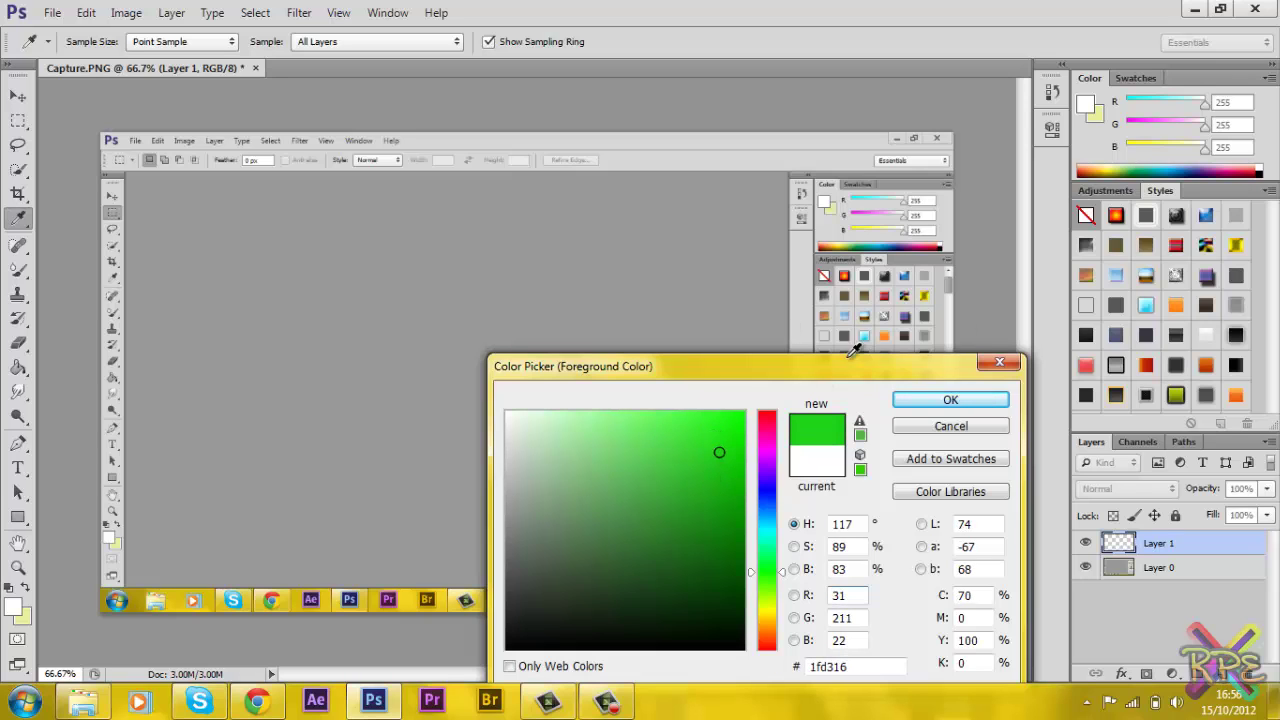
left_click(950, 399)
key("g")
left_click(750, 354)
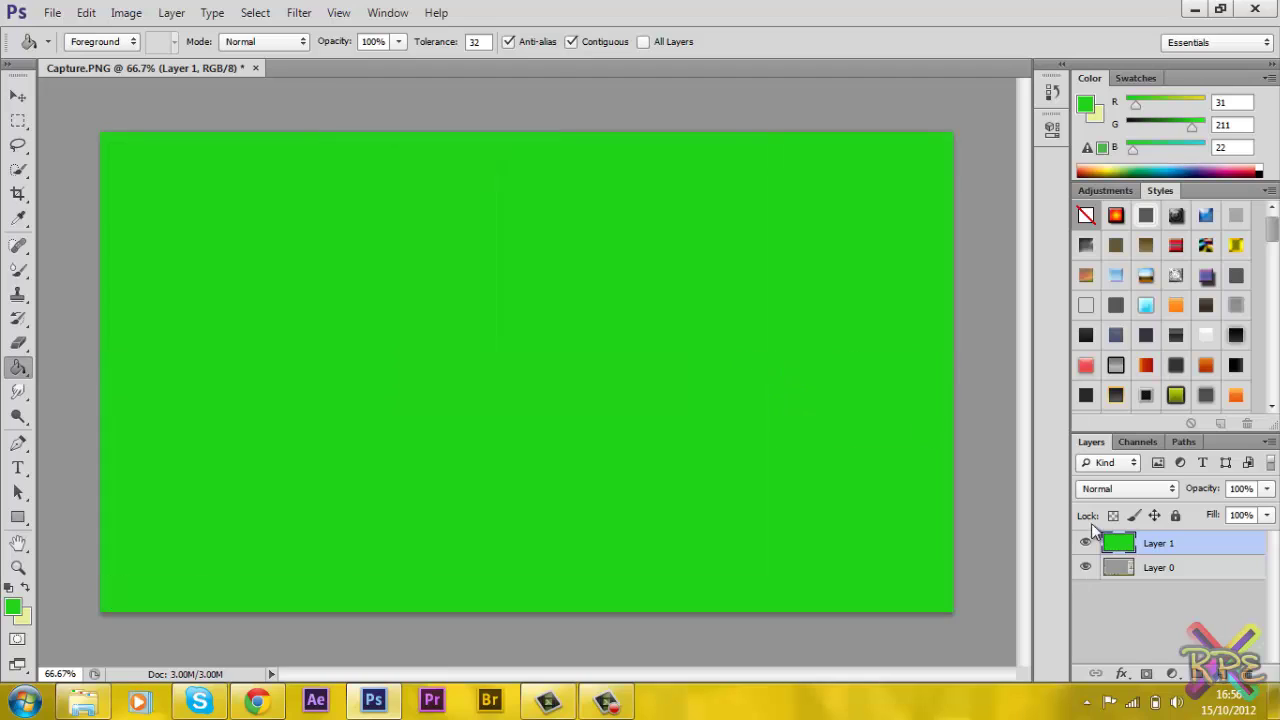
Step: Delete the screenshot layer, Layer 0, beneath the green layer
left_click(1143, 569)
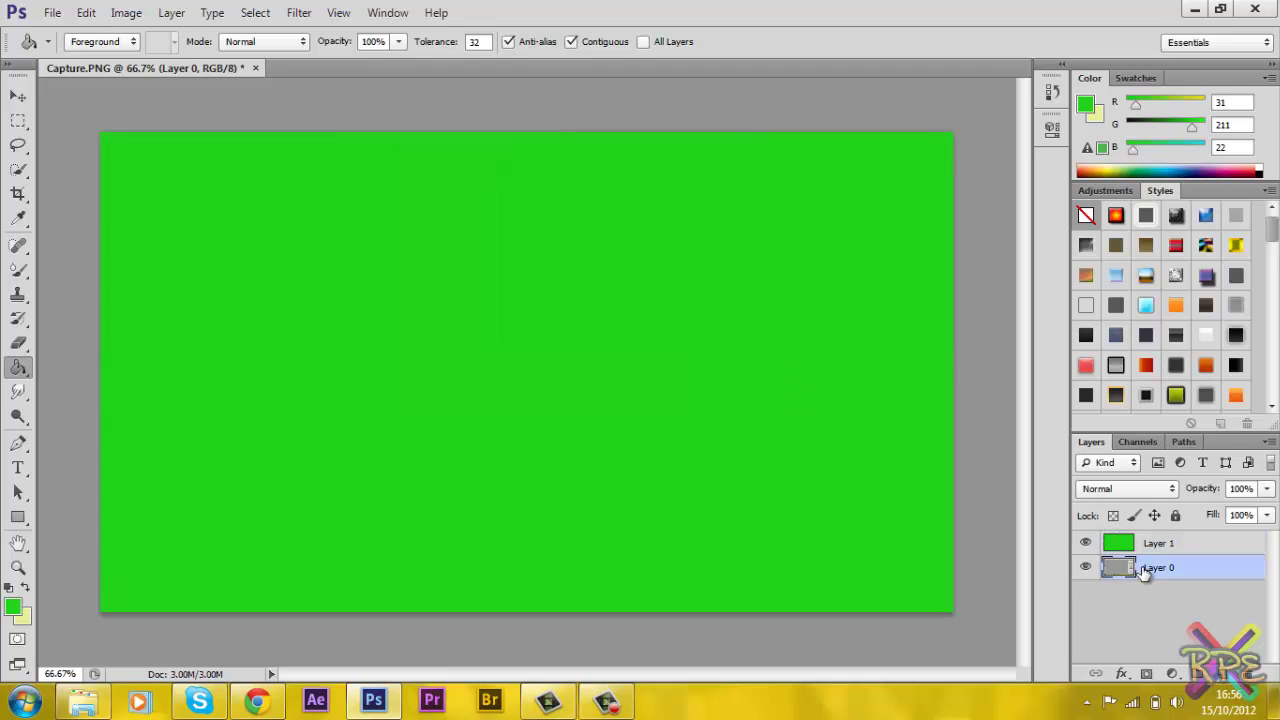
key("Delete")
left_click(16, 95)
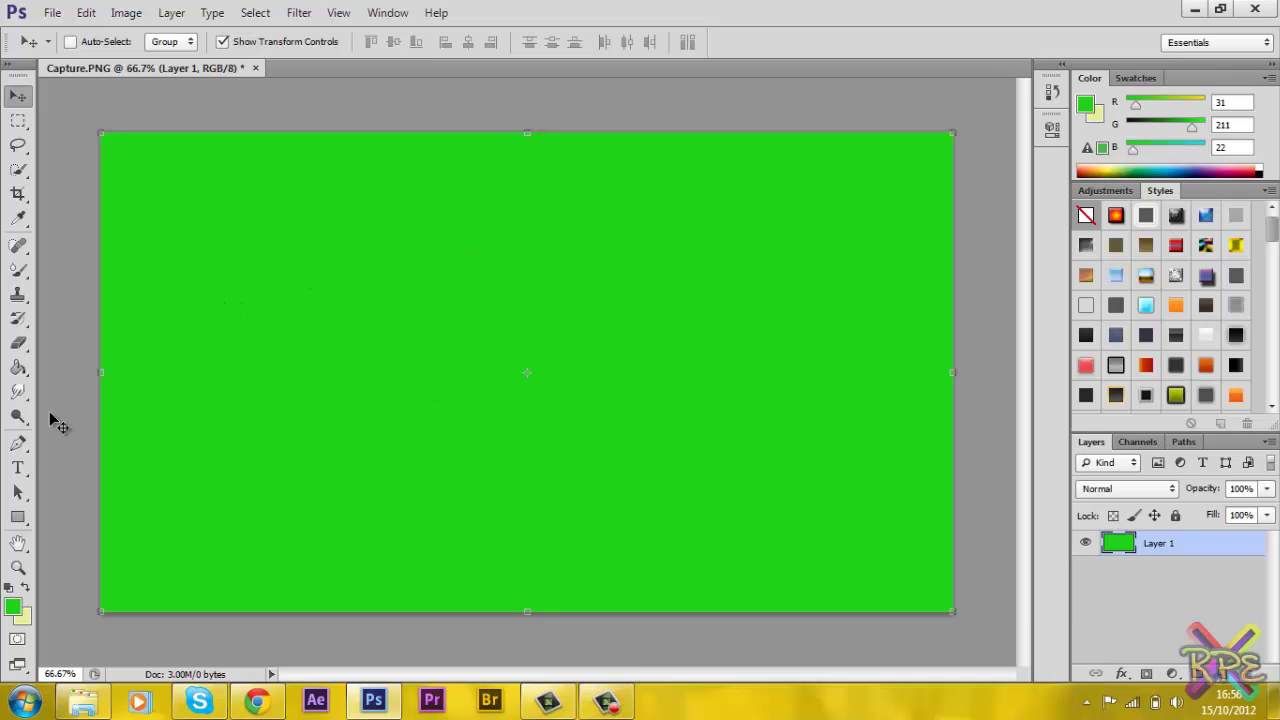
Step: Switch to the Line Tool, try a vertical line about 96 px long near the canvas's upper-left corner, and undo it
left_click(19, 518)
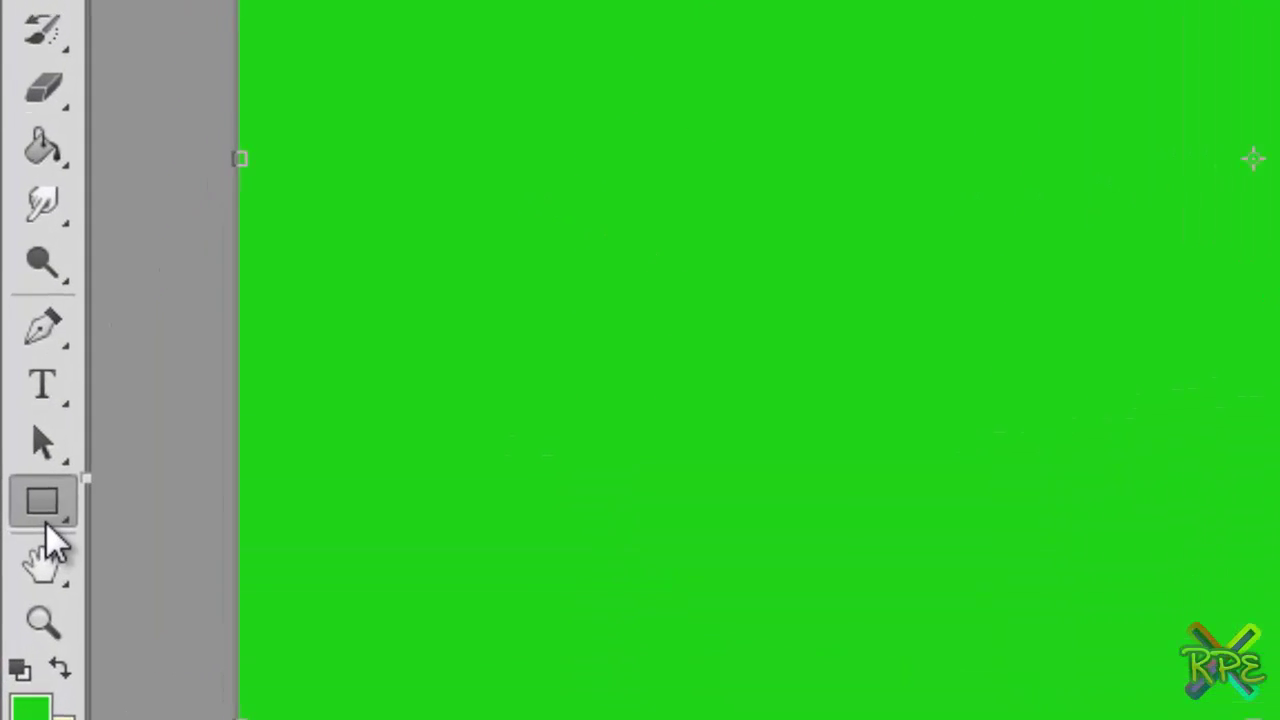
right_click(45, 520)
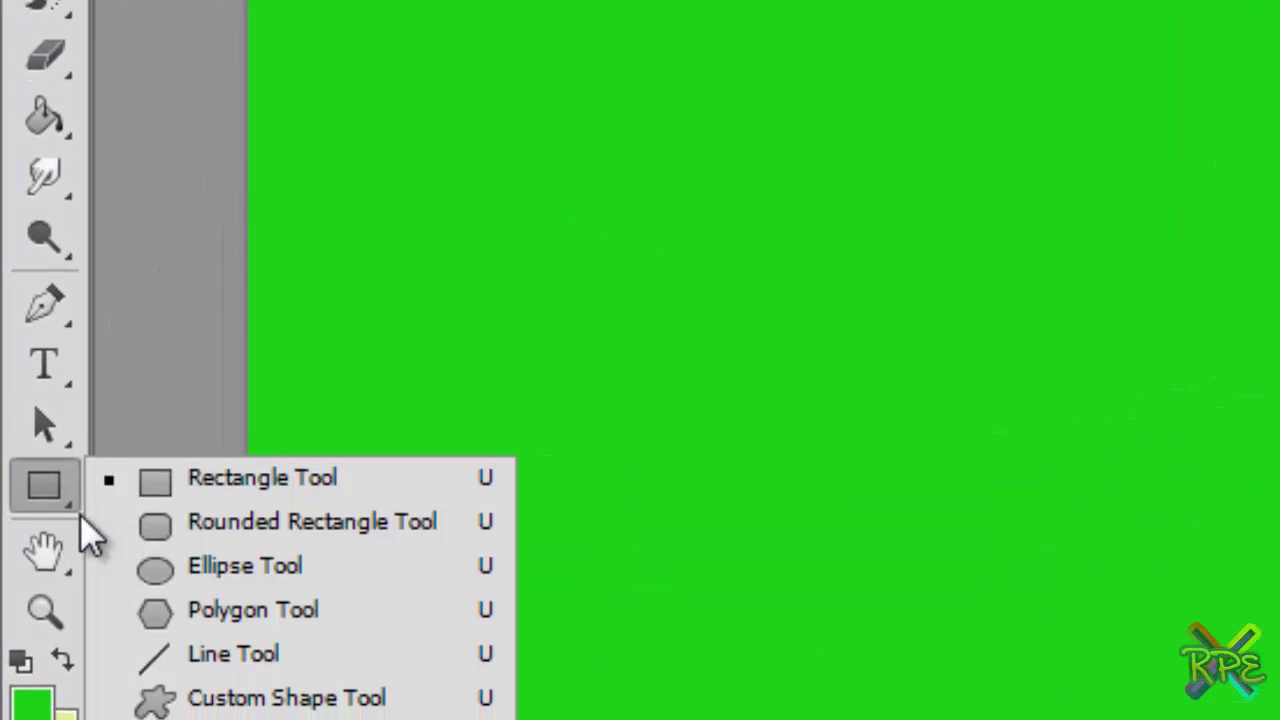
left_click(214, 651)
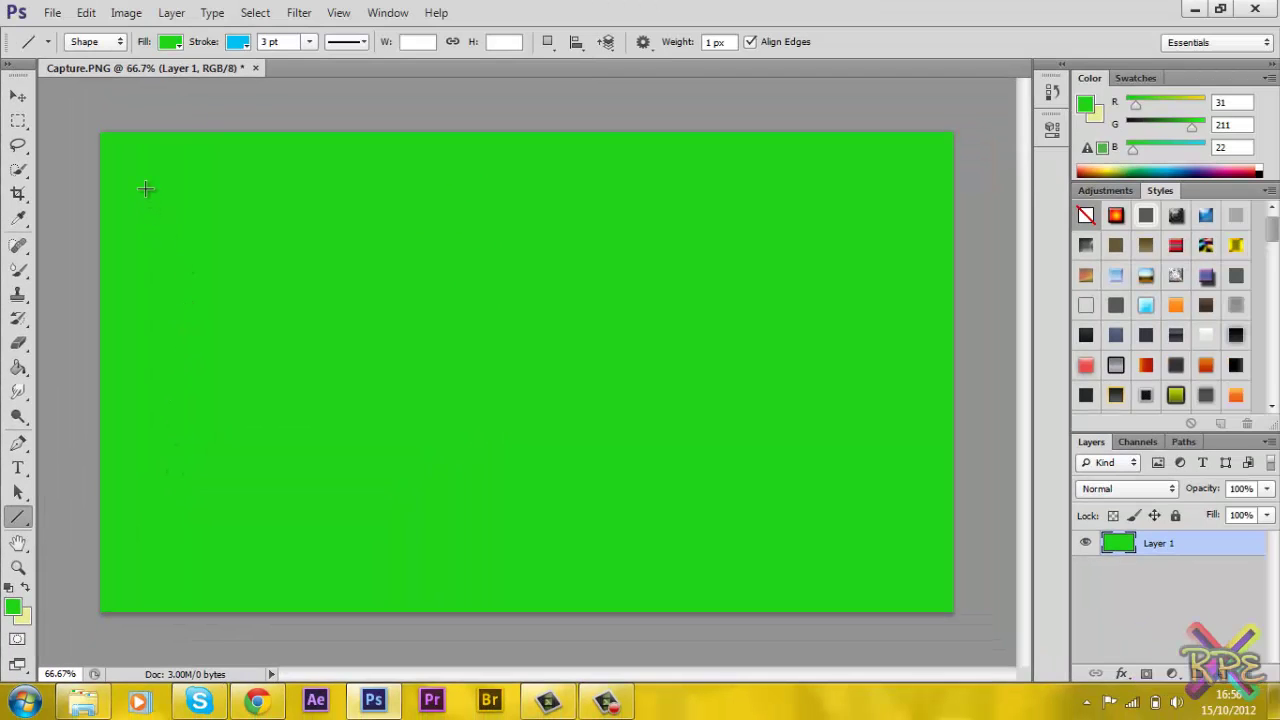
left_click_drag(146, 189, 146, 251)
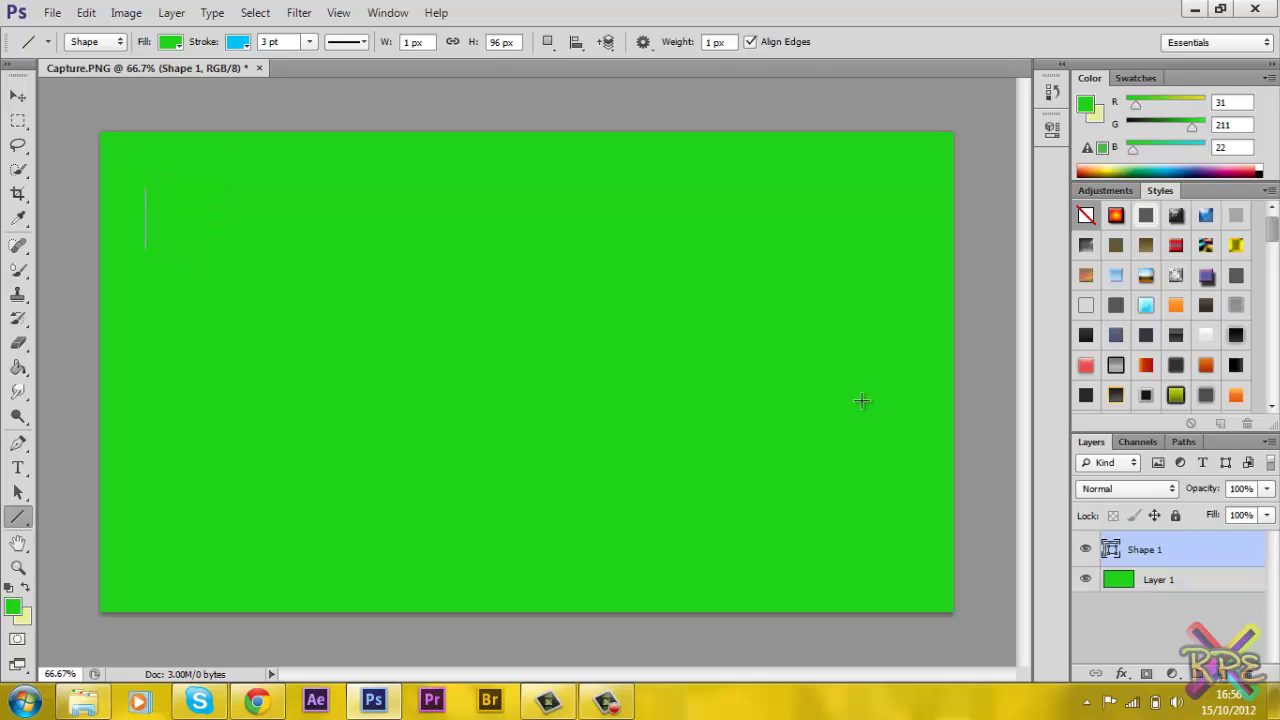
key("ctrl+z")
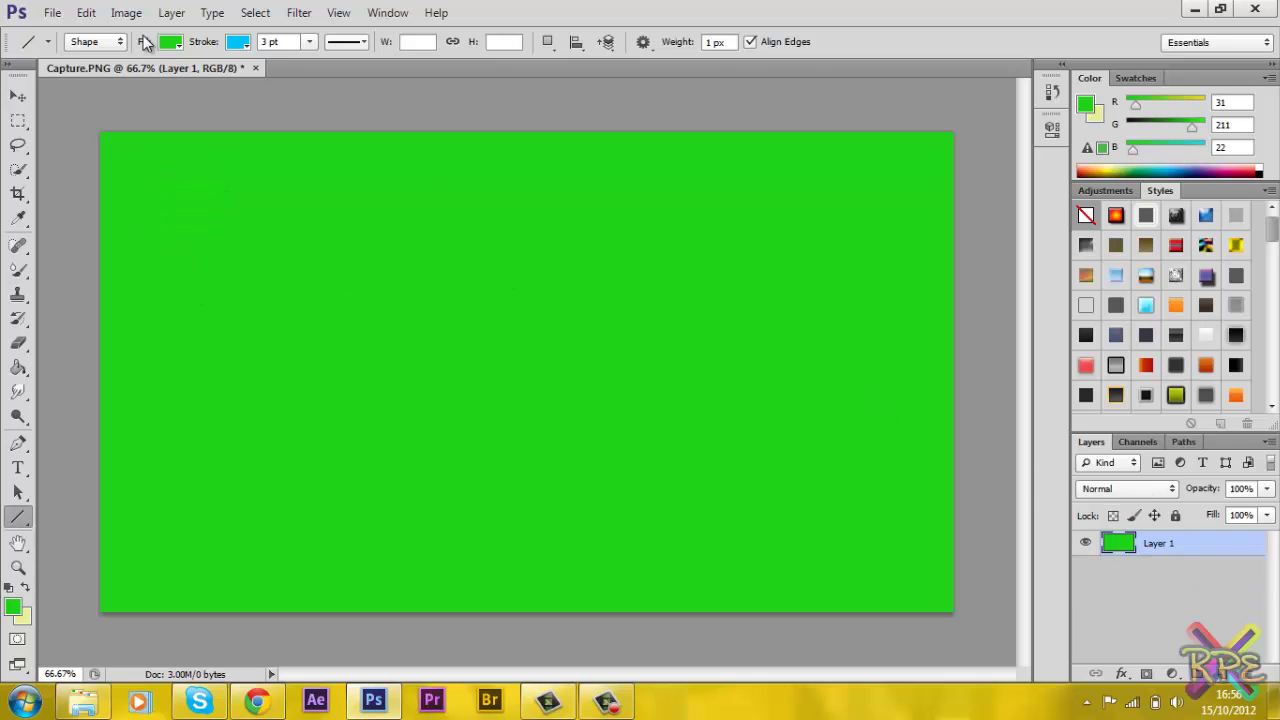
Step: Set the line's fill and stroke to black and draw a vertical line about 153 px long in the canvas's upper-left area
left_click(171, 42)
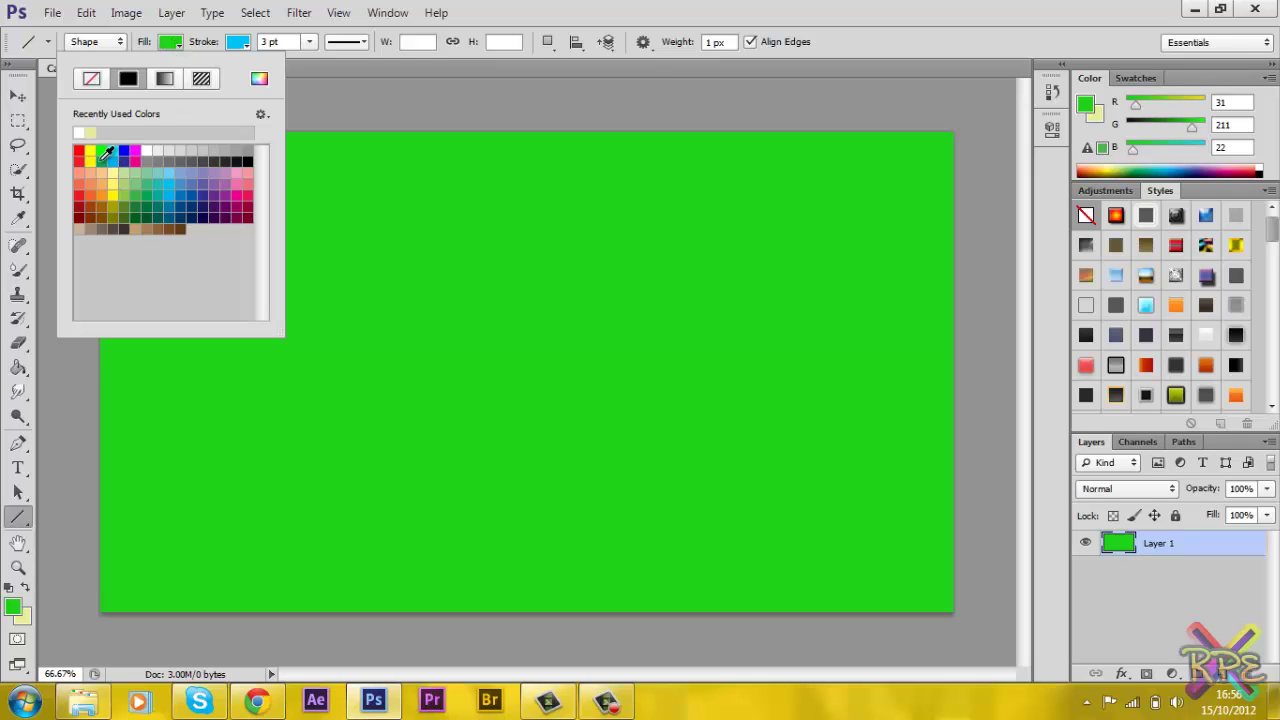
left_click(247, 161)
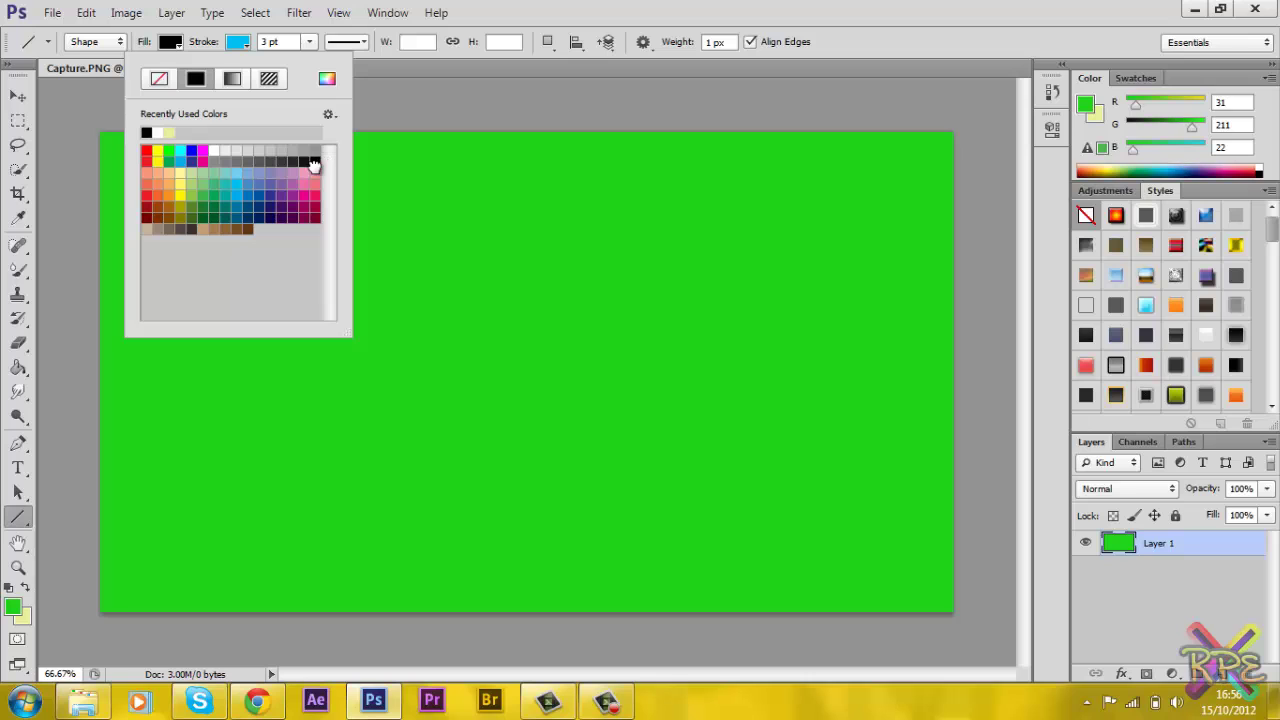
left_click(313, 162)
left_click(18, 95)
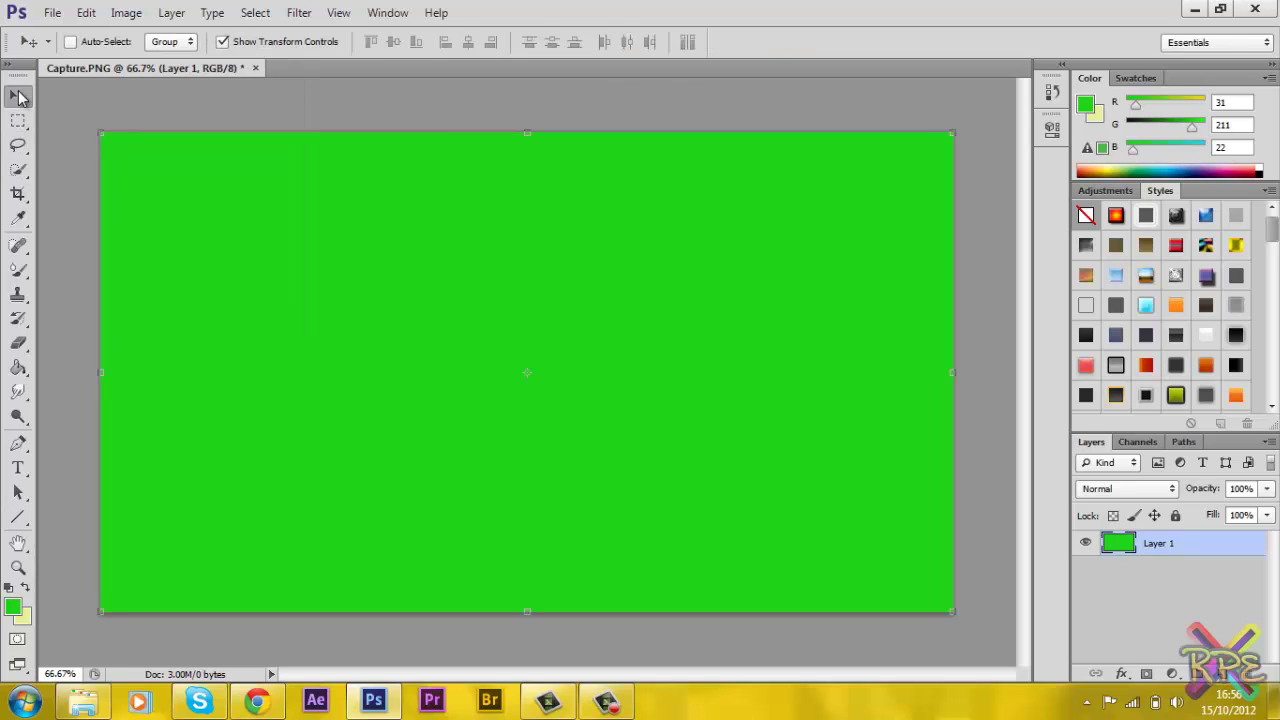
left_click(18, 516)
left_click_drag(167, 215, 167, 308)
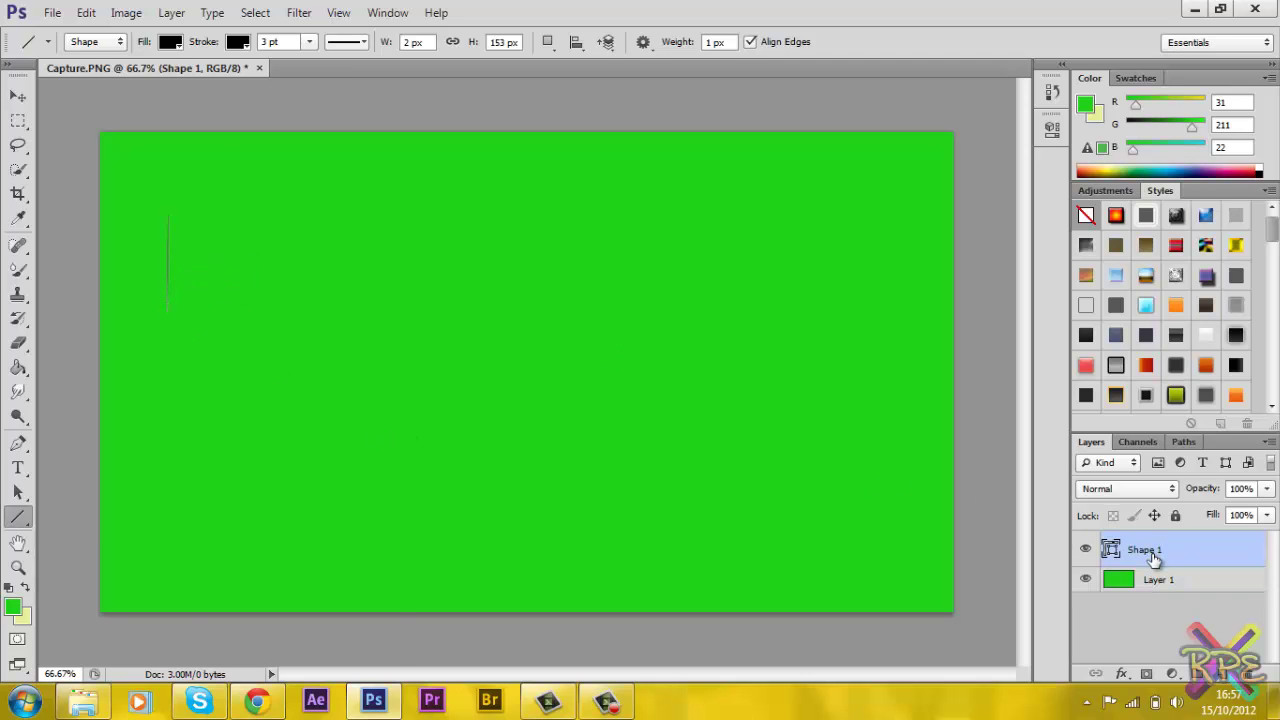
Step: Duplicate the vertical line's layer and rotate the copy about 90° counterclockwise around its centre to form a cross
key("ctrl+j")
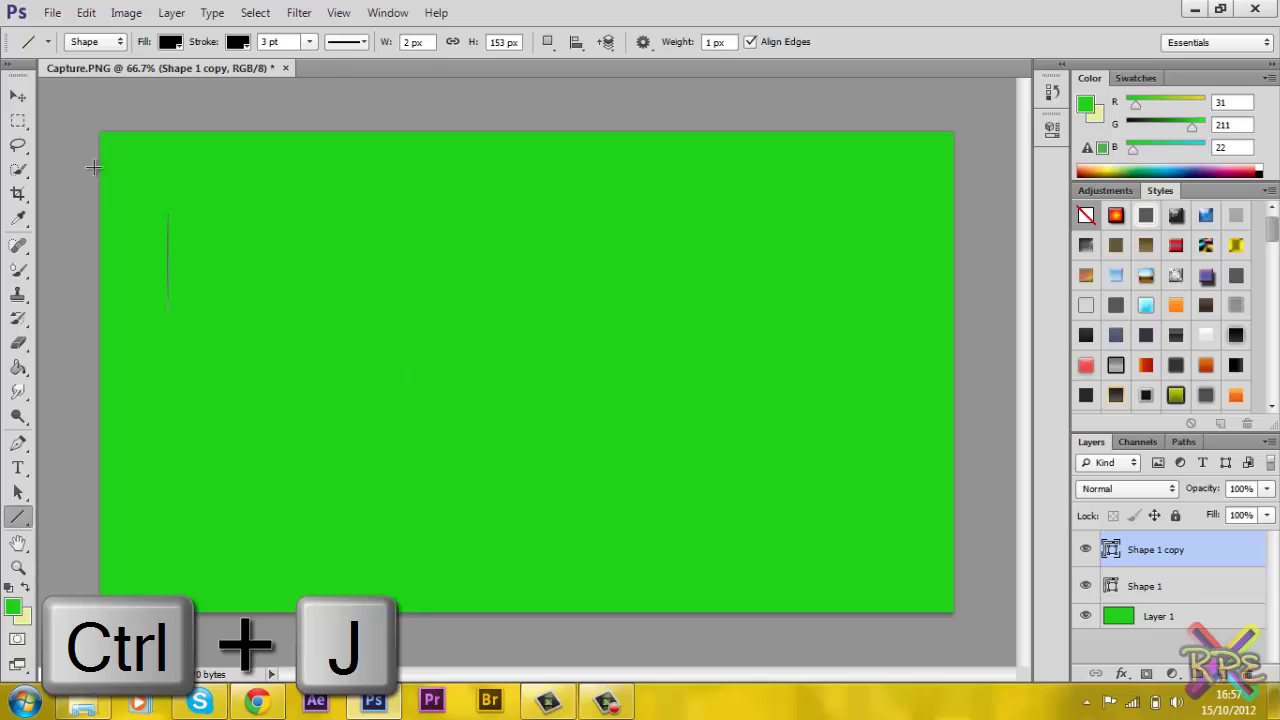
left_click(18, 95)
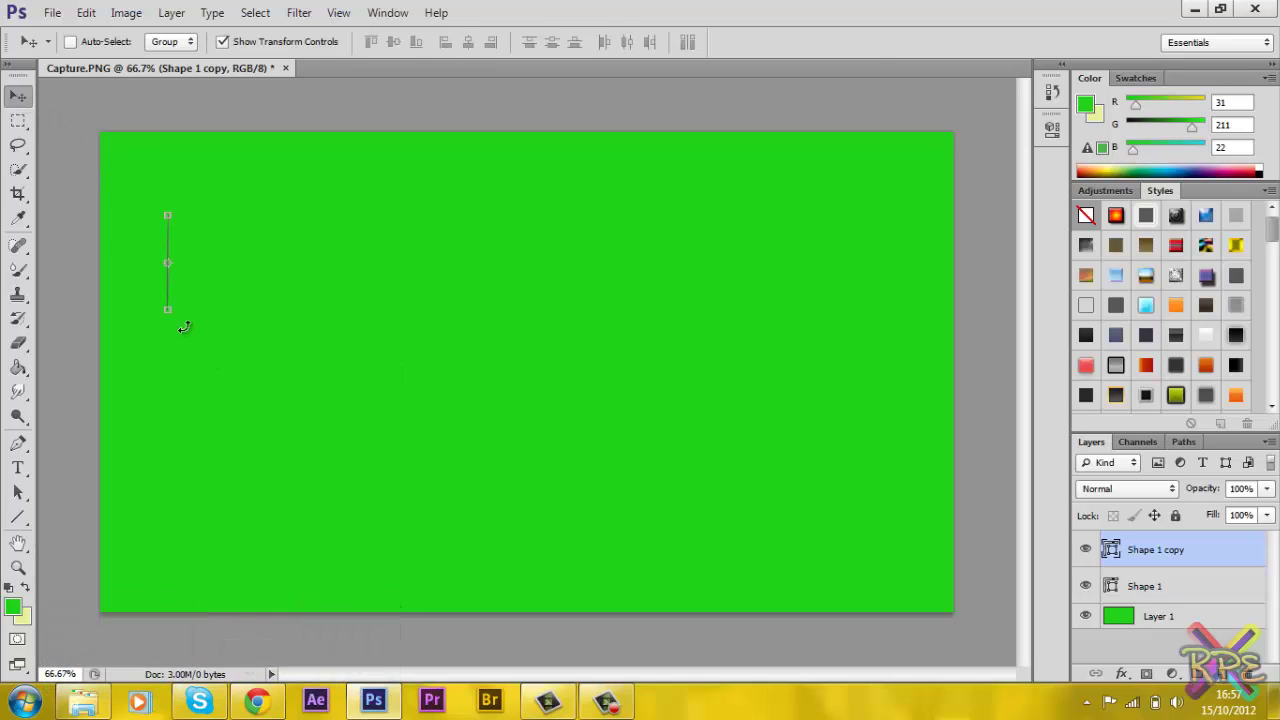
left_click_drag(184, 327, 232, 245)
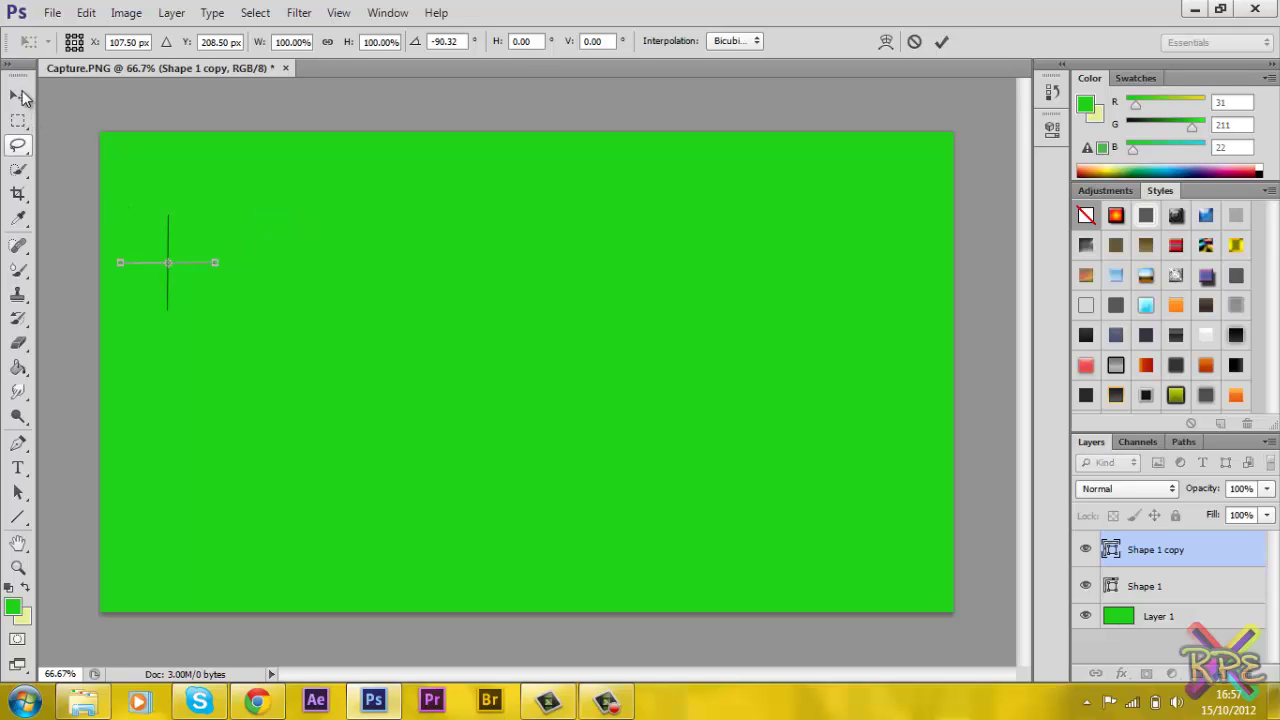
left_click(18, 96)
left_click(573, 277)
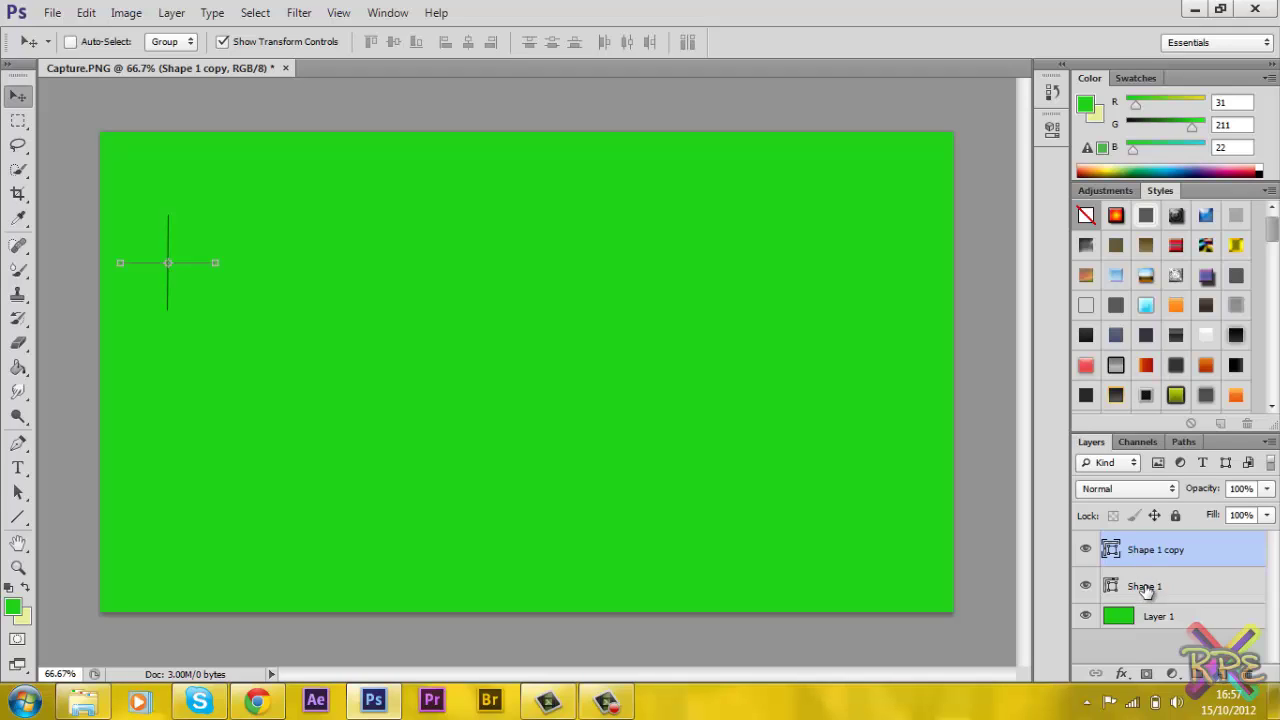
Step: Merge the two line shapes into one layer and move the cross up closer to the canvas's upper-left corner
left_click(1146, 588, "shift")
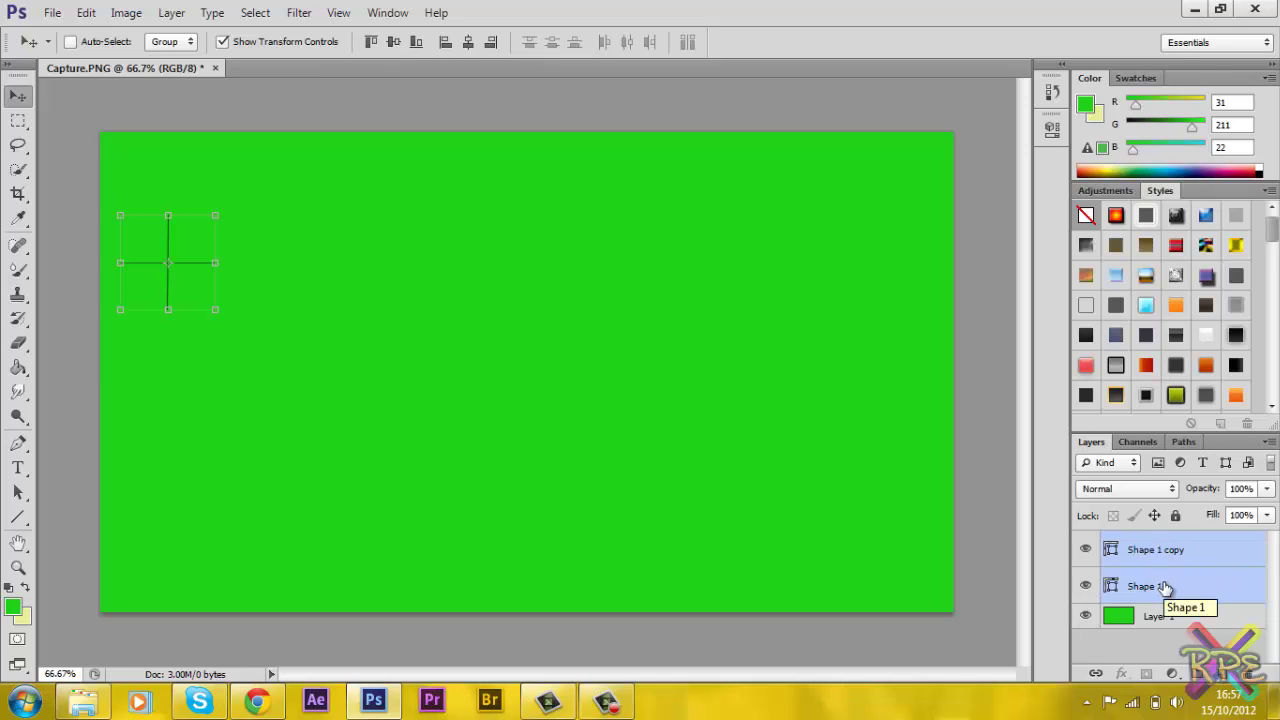
right_click(1164, 586)
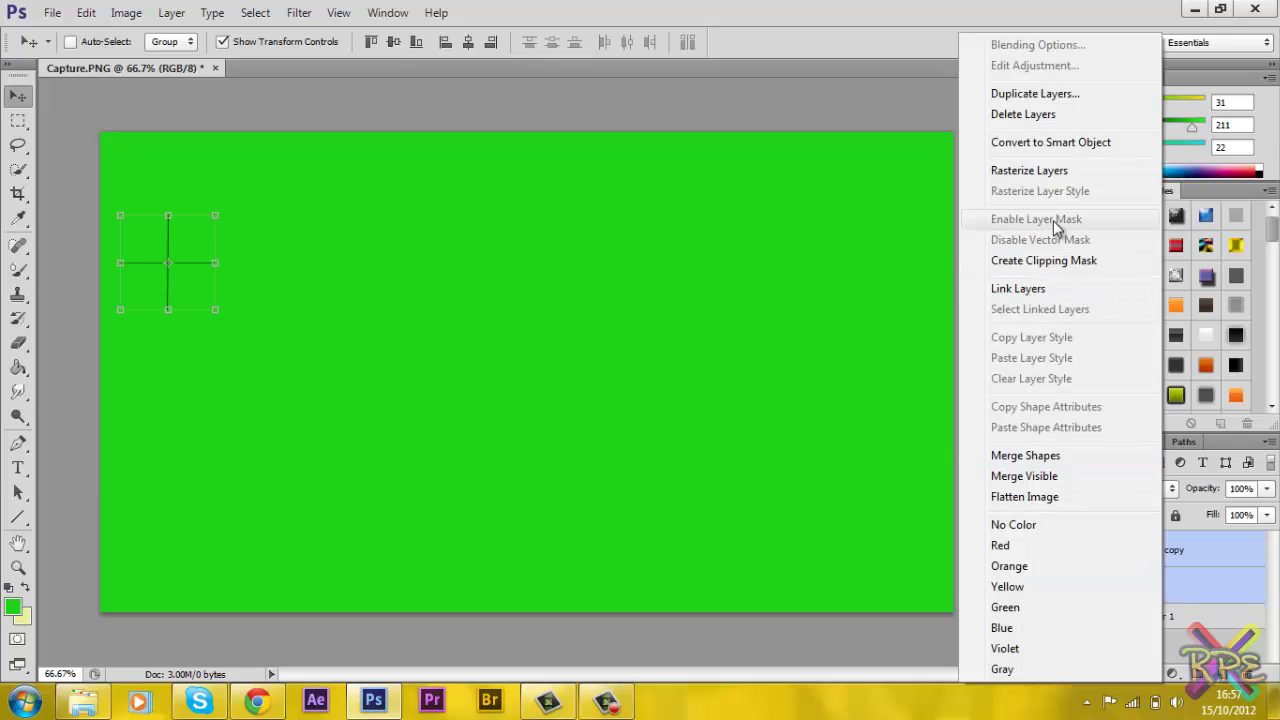
left_click(1056, 463)
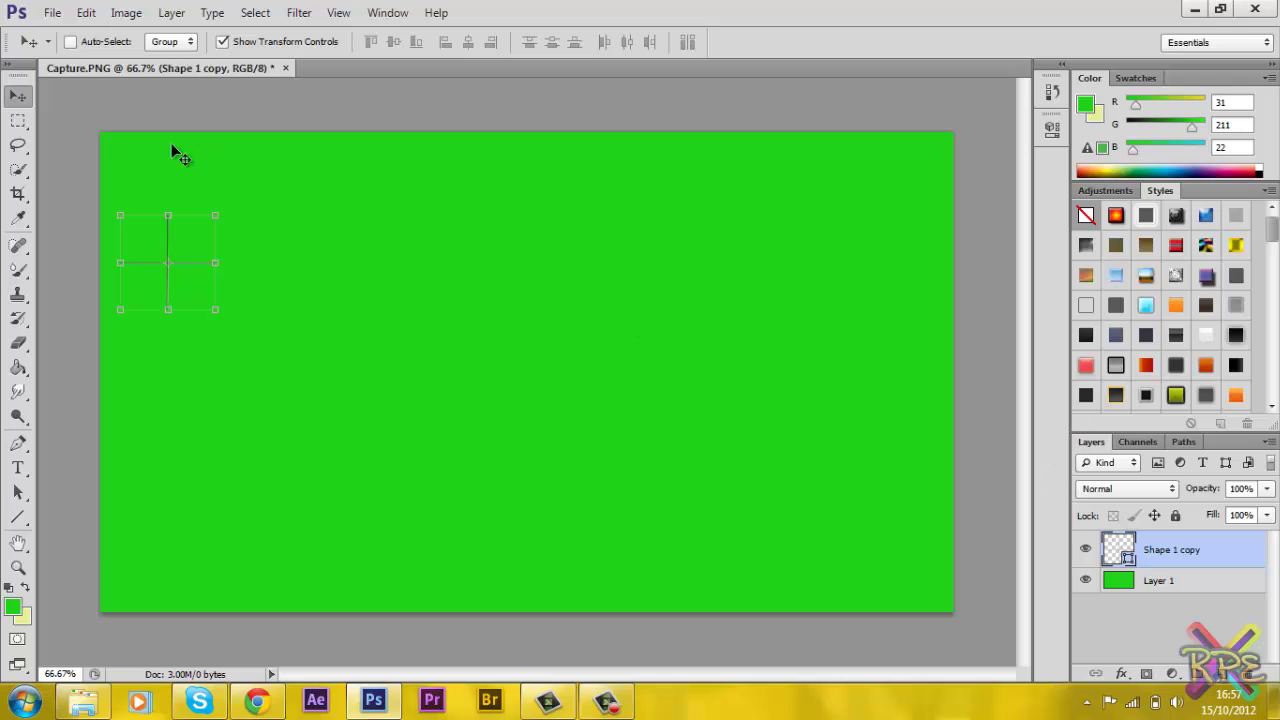
left_click_drag(192, 265, 184, 198)
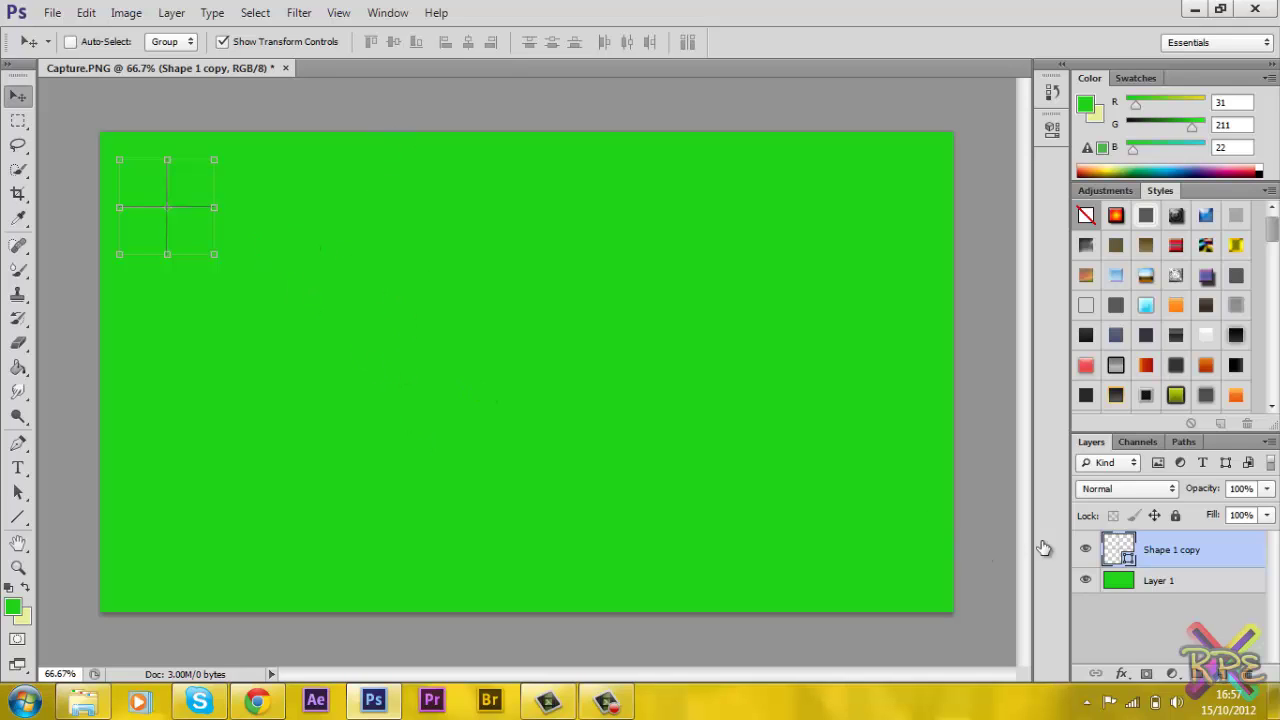
Step: Duplicate the merged cross layer three times
key("ctrl+j")
key("ctrl+j")
key("ctrl+j")
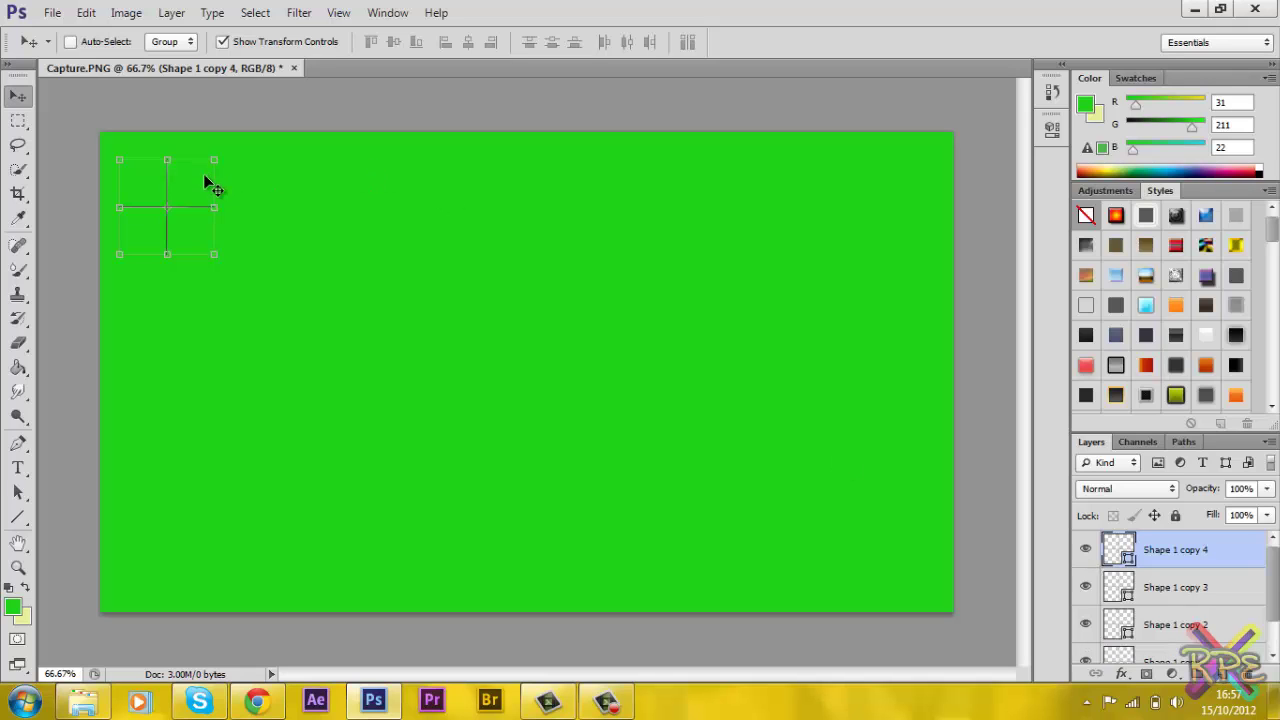
left_click_drag(651, 282, 909, 201)
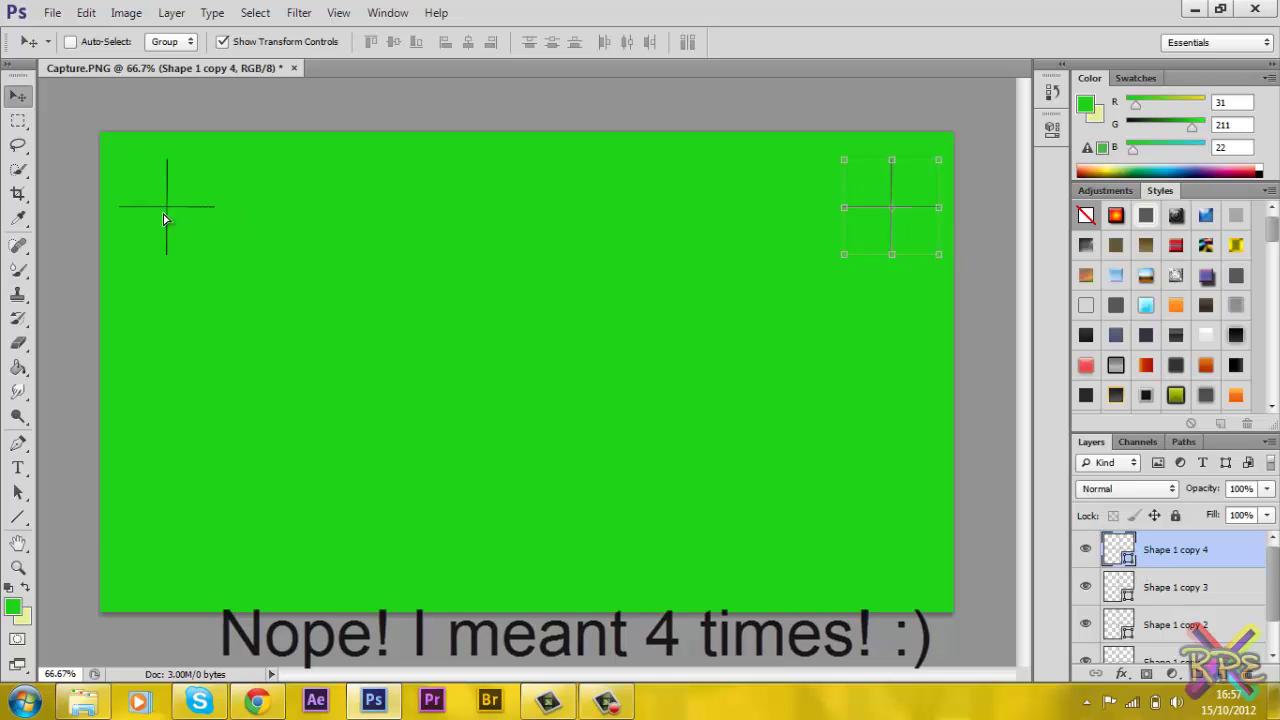
left_click_drag(164, 211, 145, 368)
key("ctrl+z")
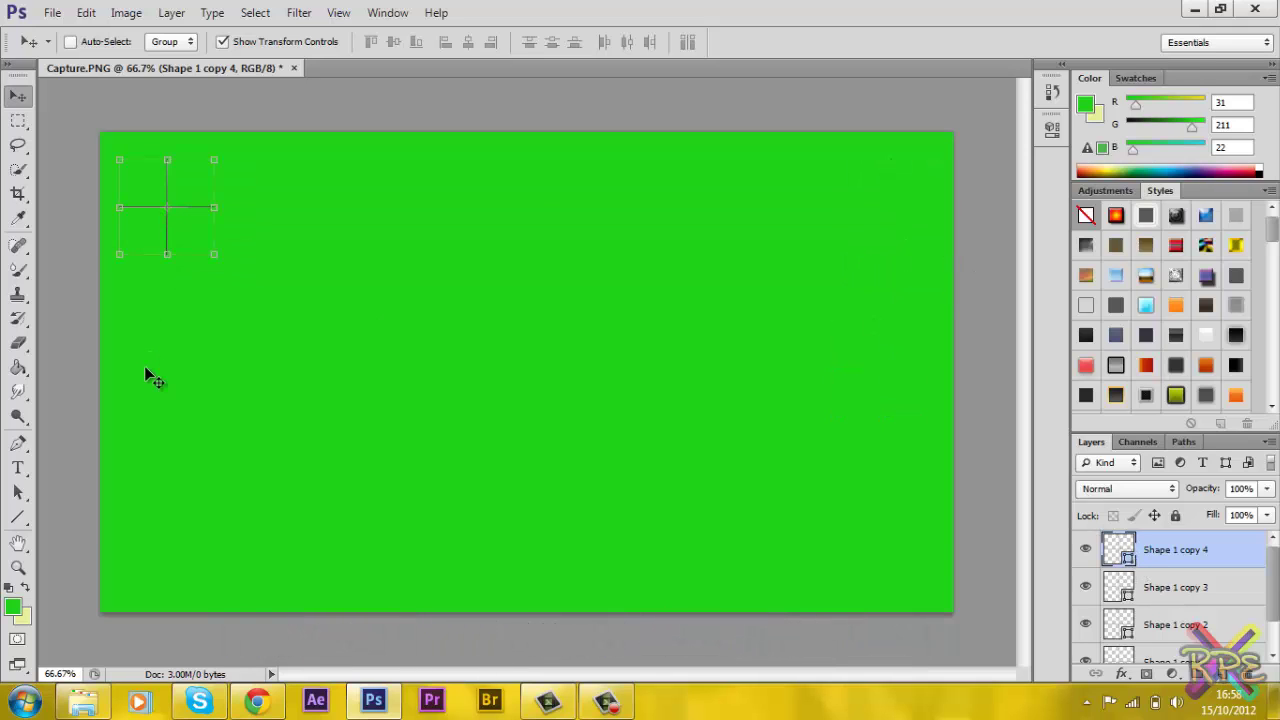
Step: Arrange the cross copies in the canvas's upper-right, lower-left and lower-right corners, and place one additional copy near the centre
left_click(1130, 587)
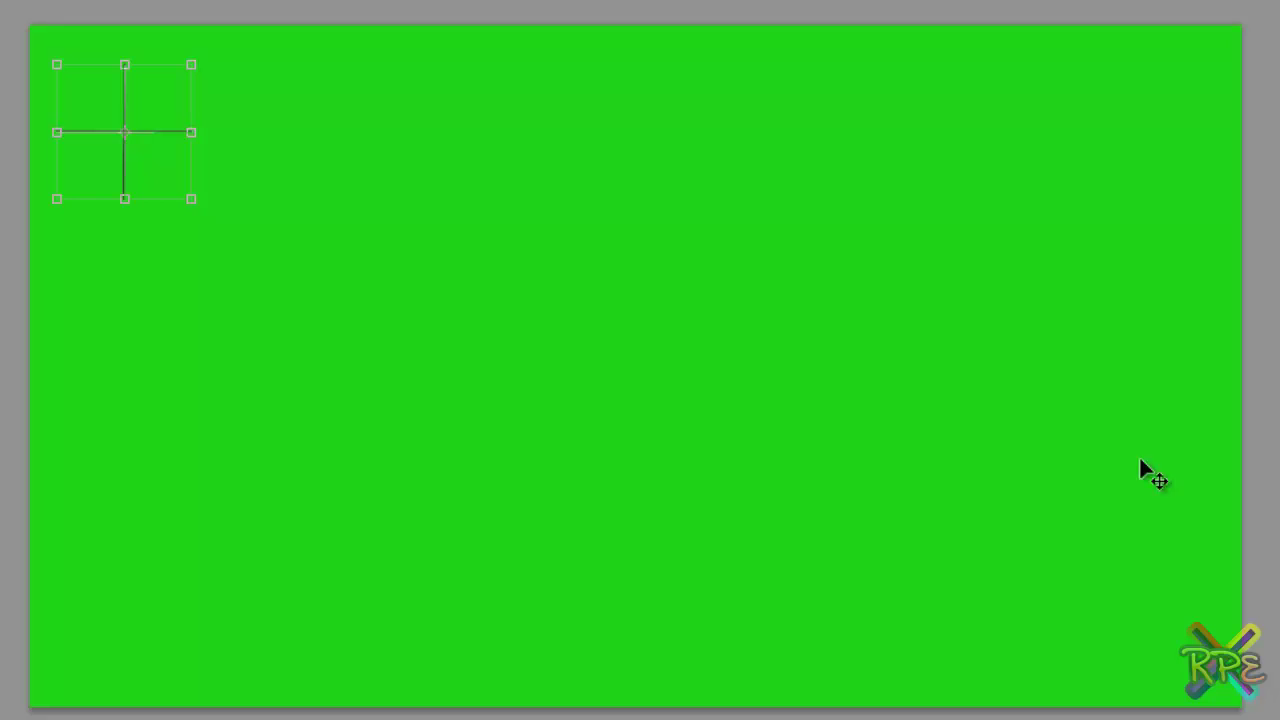
left_click_drag(151, 143, 1186, 136)
left_click(151, 131)
left_click_drag(151, 129, 151, 617)
key("Tab")
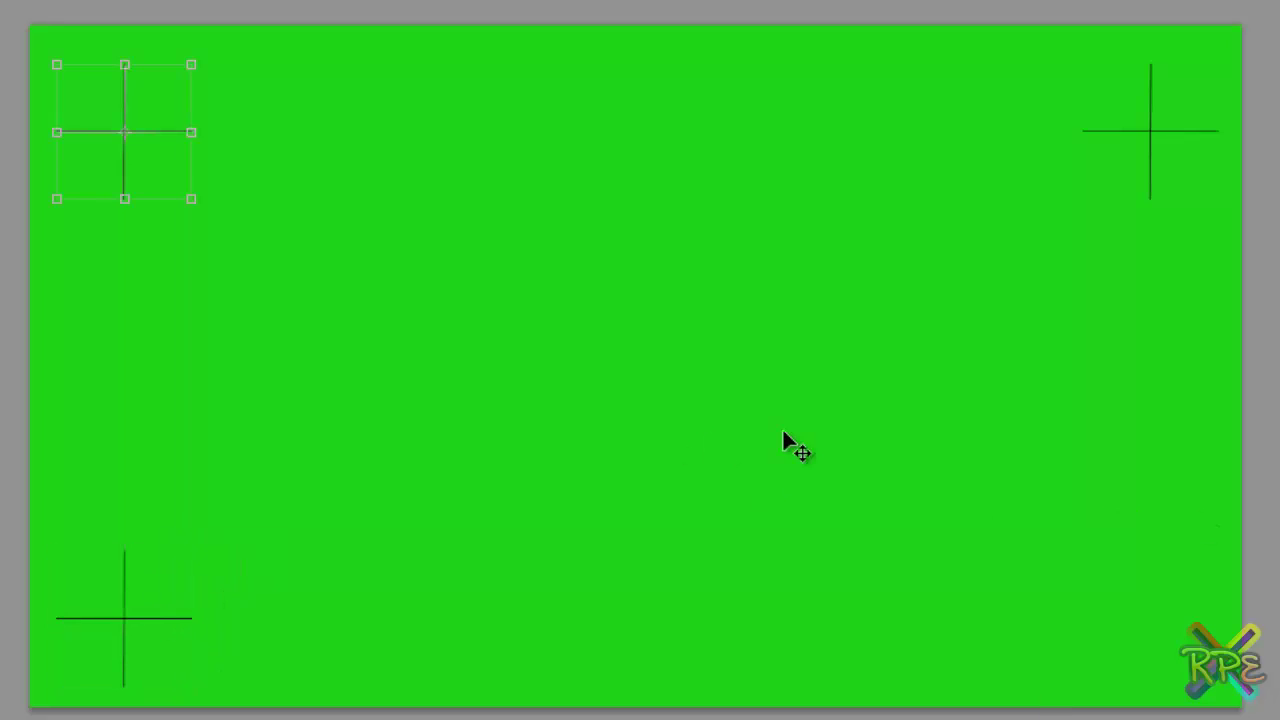
left_click_drag(204, 160, 1196, 618)
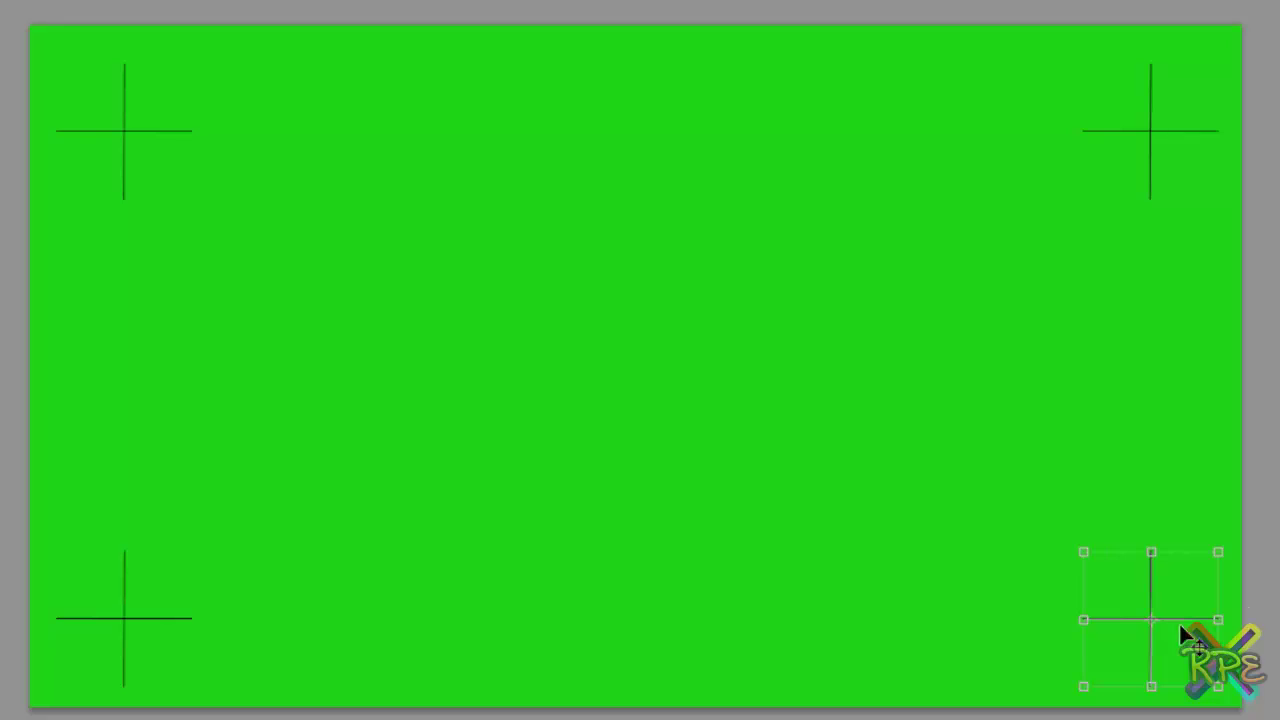
left_click_drag(1158, 575, 632, 327)
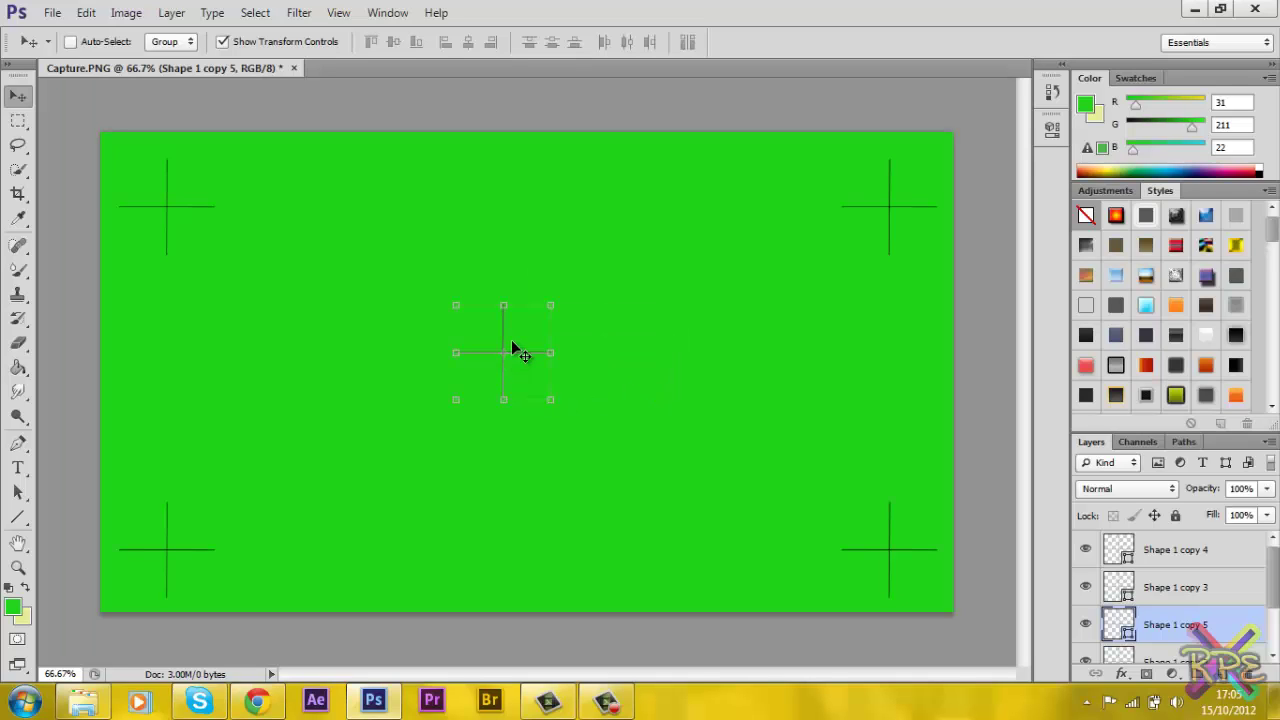
mouse_move(516, 339)
left_mouse_down()
mouse_move(540, 345)
mouse_move(534, 357)
mouse_move(519, 346)
left_mouse_up()
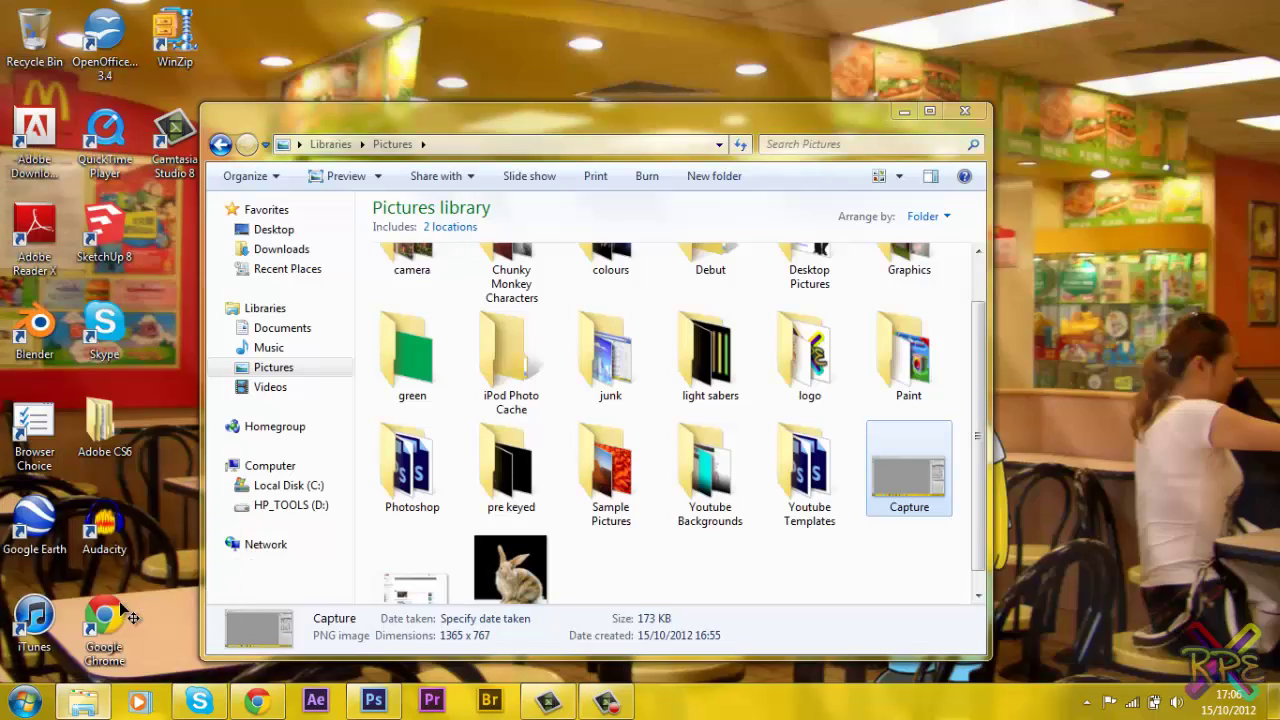
Step: Switch to Windows Explorer, view the 3d-track image in the Pictures library's green folder, and return to Photoshop
left_click(130, 617)
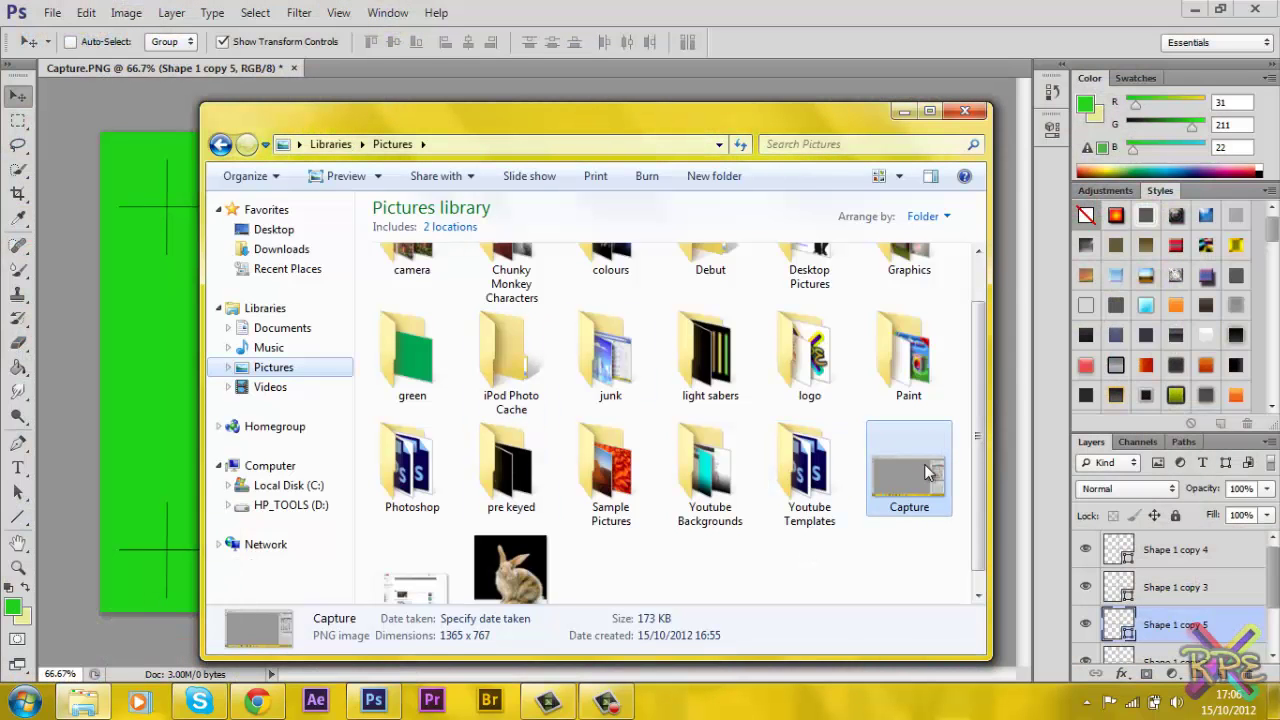
double_click(416, 372)
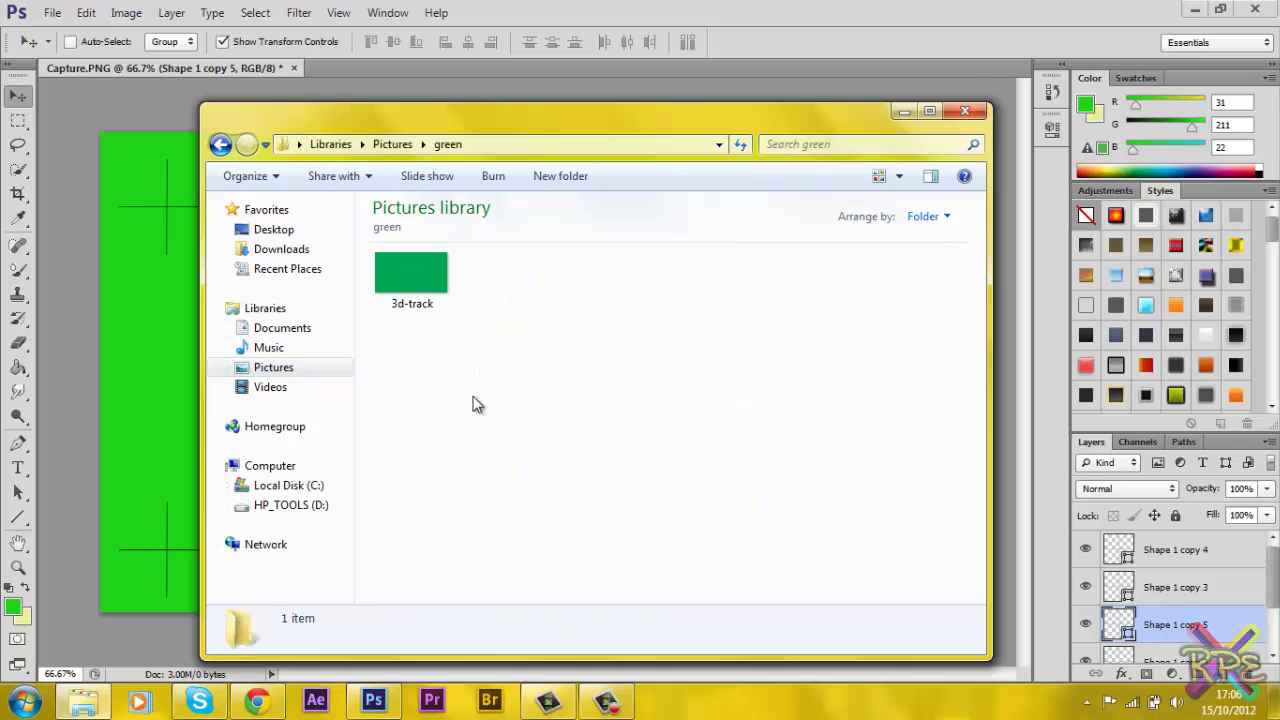
left_click(412, 275)
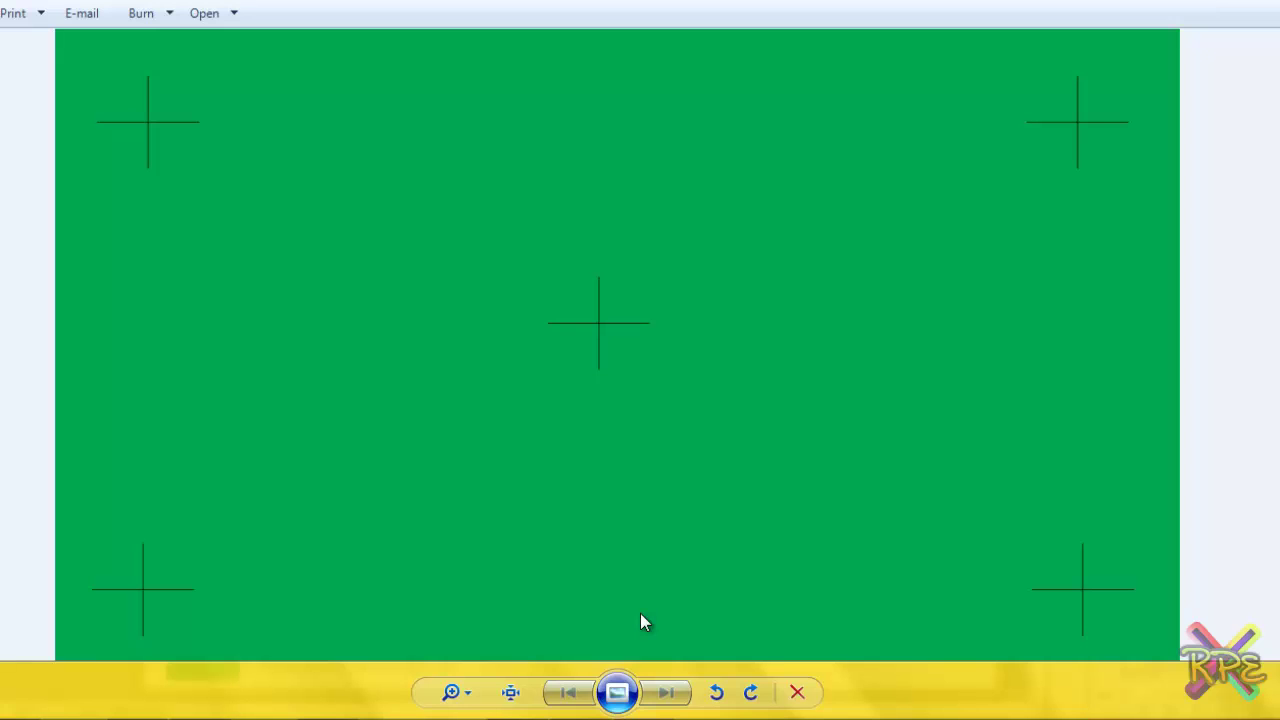
left_click(617, 692)
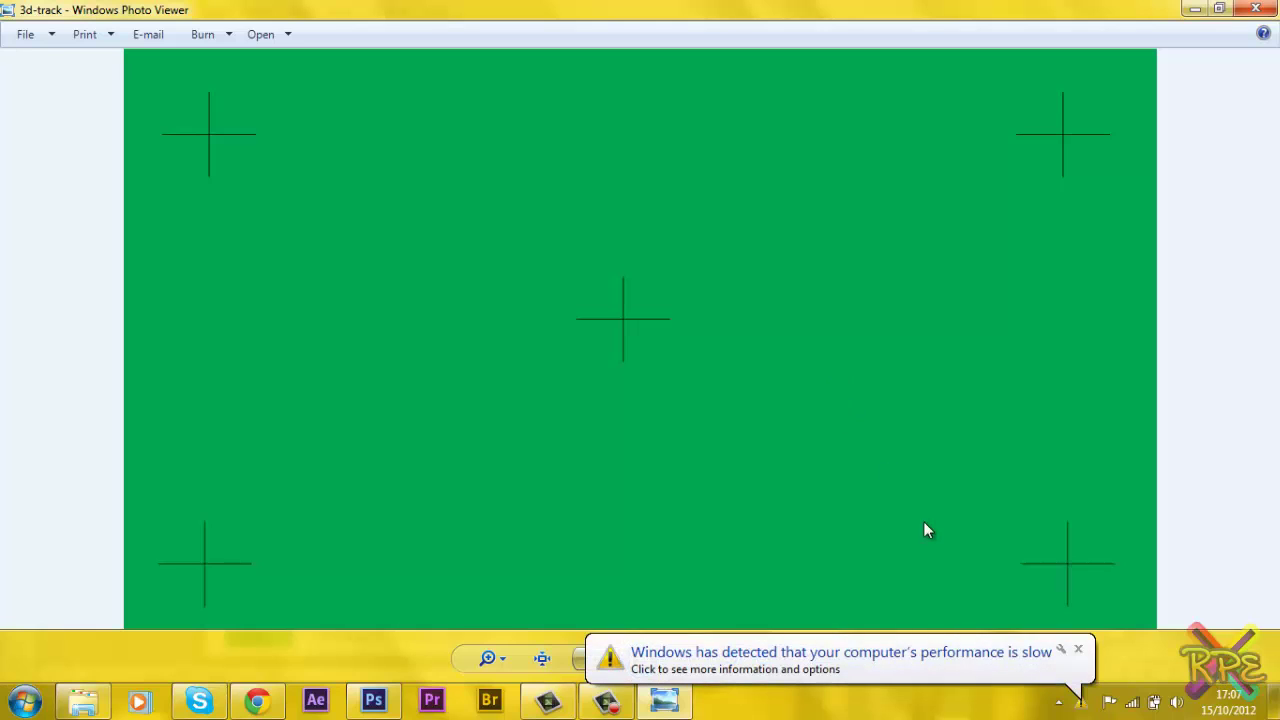
left_click(1078, 649)
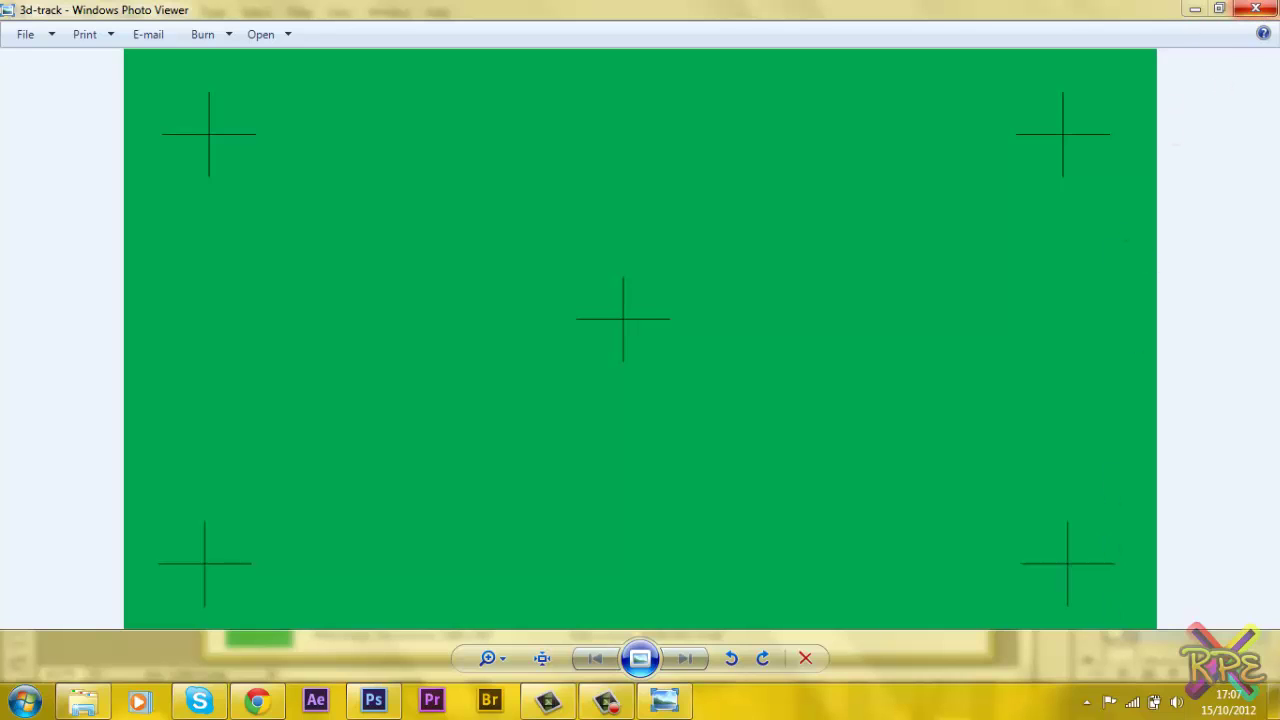
left_click(1258, 9)
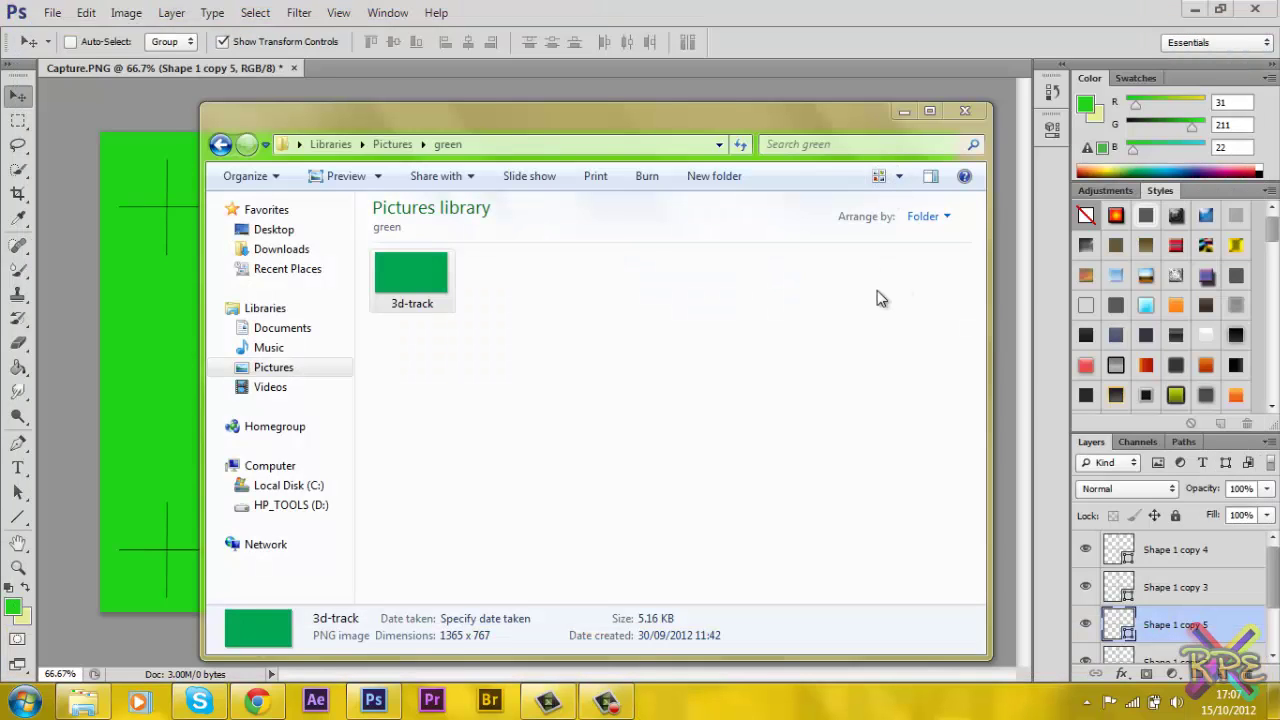
left_click(900, 112)
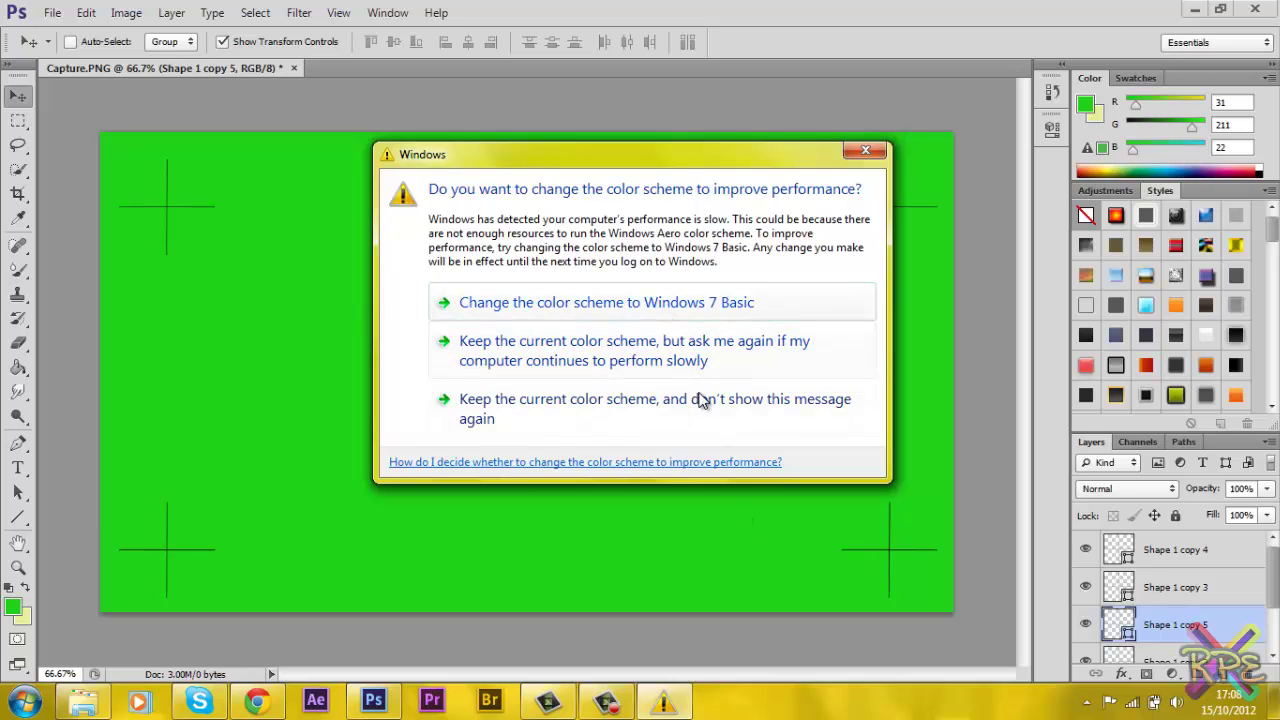
left_click(853, 153)
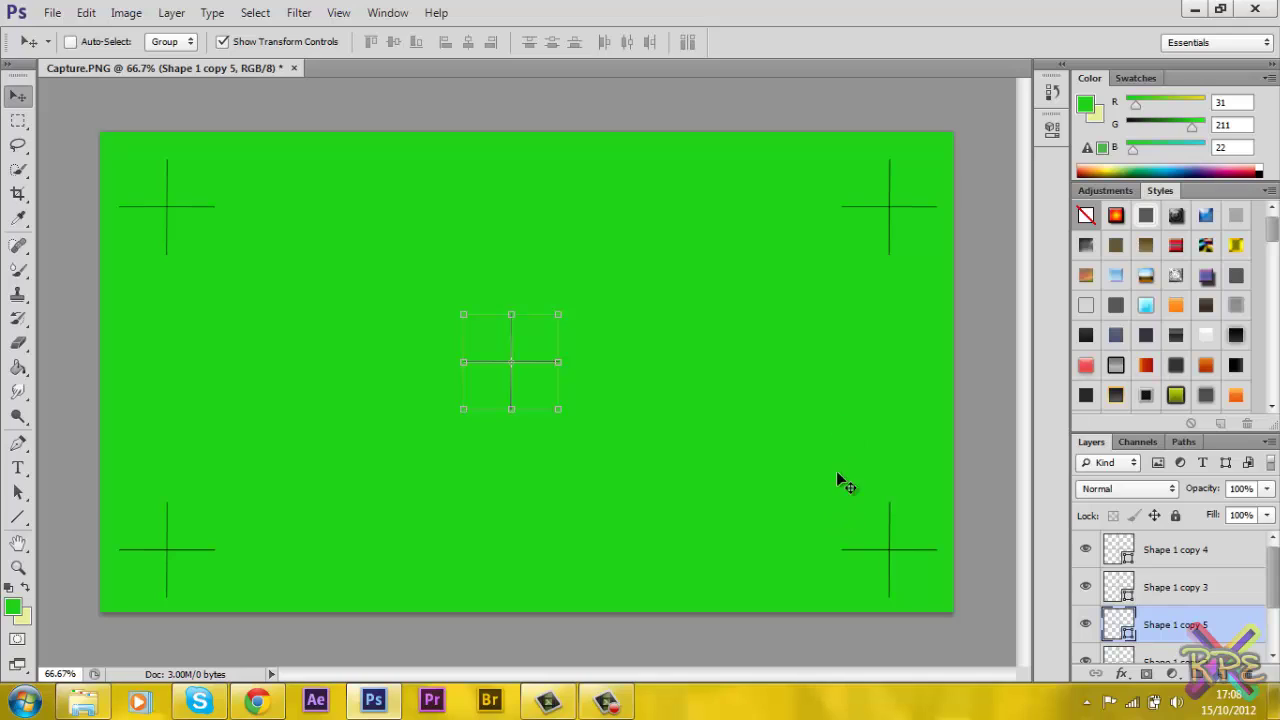